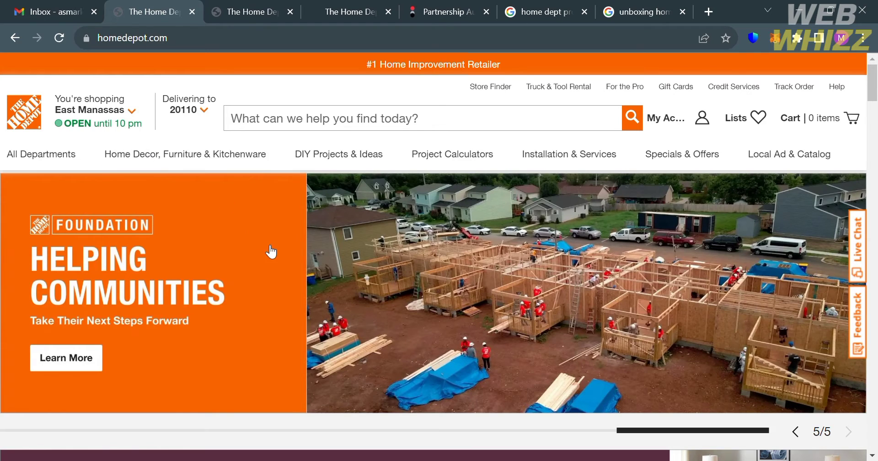
Skim the Home Depot home page from the main banner down to the Shop By Category grid and return to the top
scroll(283, 265, "down", 3)
scroll(284, 265, "down", 20)
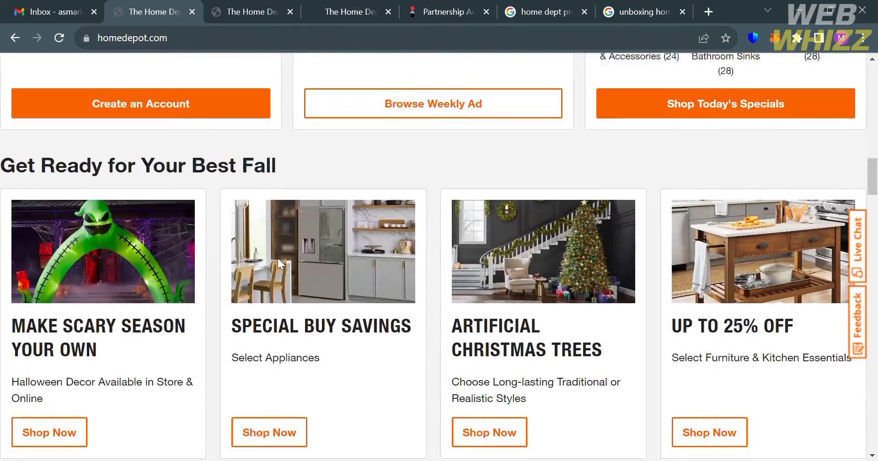
scroll(279, 262, "down", 5)
scroll(279, 261, "up", 20)
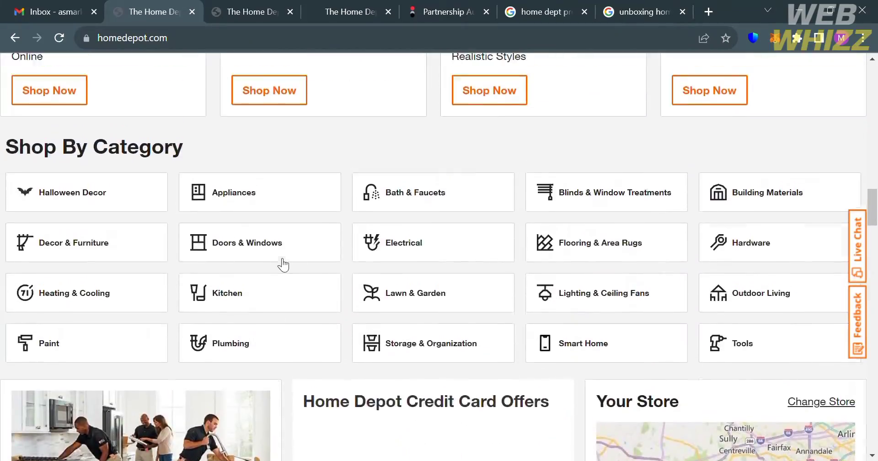
scroll(281, 264, "up", 4)
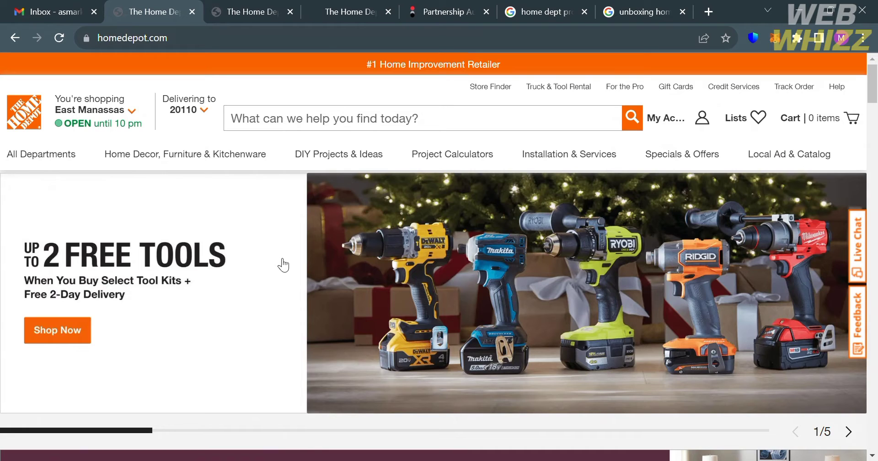
Look through the home page's savings, category, services, store and sponsored product sections down to the footer links
scroll(170, 411, "down", 9)
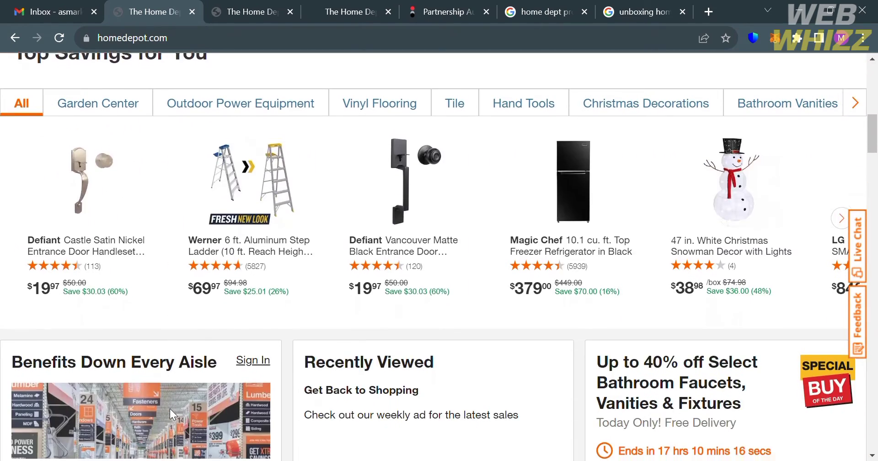
scroll(169, 408, "down", 7)
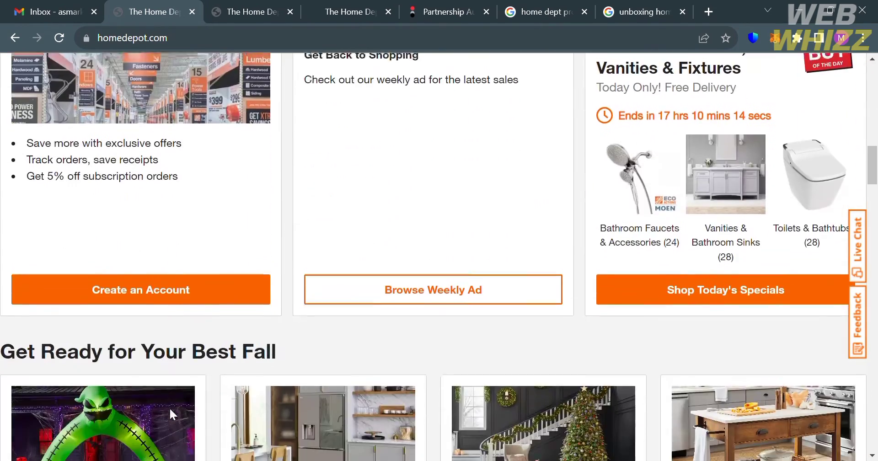
scroll(170, 407, "down", 13)
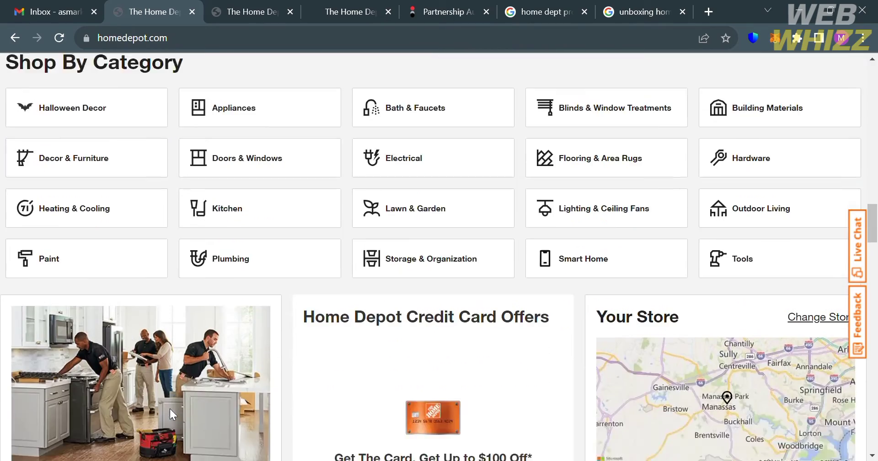
scroll(170, 409, "down", 10)
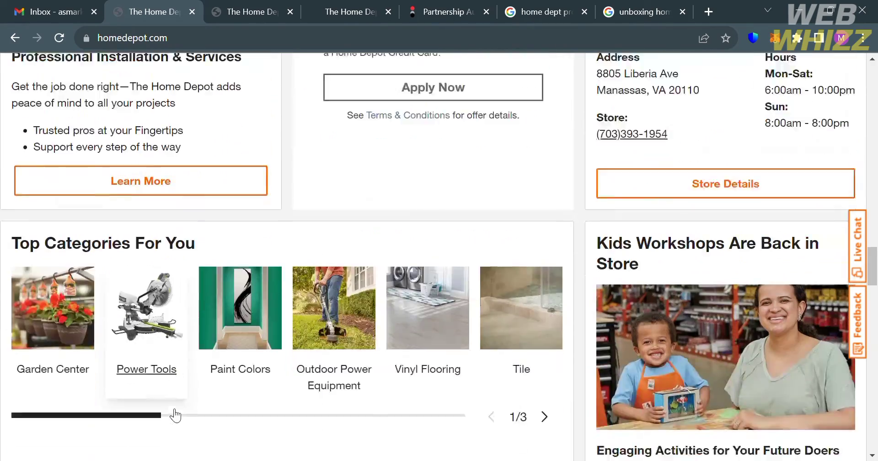
scroll(175, 415, "down", 2)
scroll(170, 412, "up", 6)
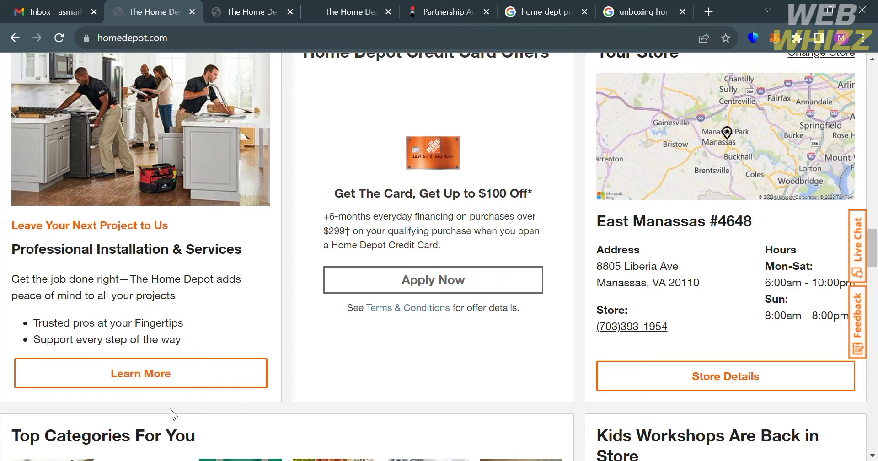
scroll(170, 409, "up", 4)
scroll(177, 414, "down", 2)
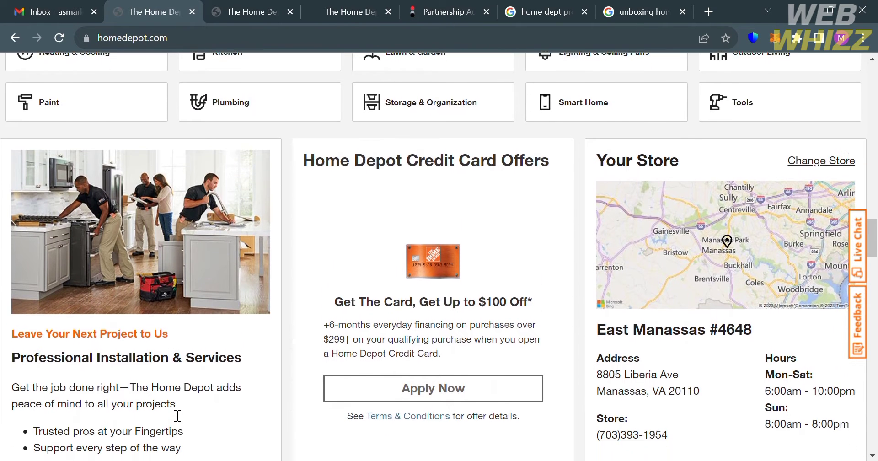
scroll(176, 415, "down", 3)
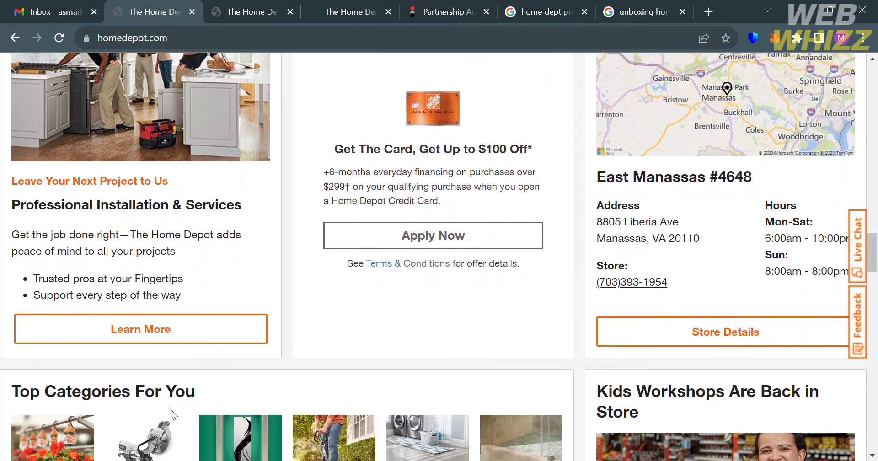
scroll(174, 414, "down", 5)
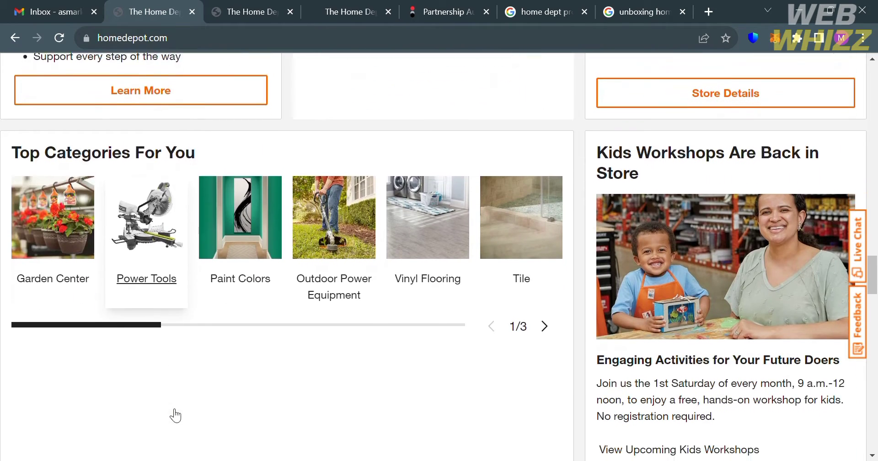
scroll(173, 414, "down", 10)
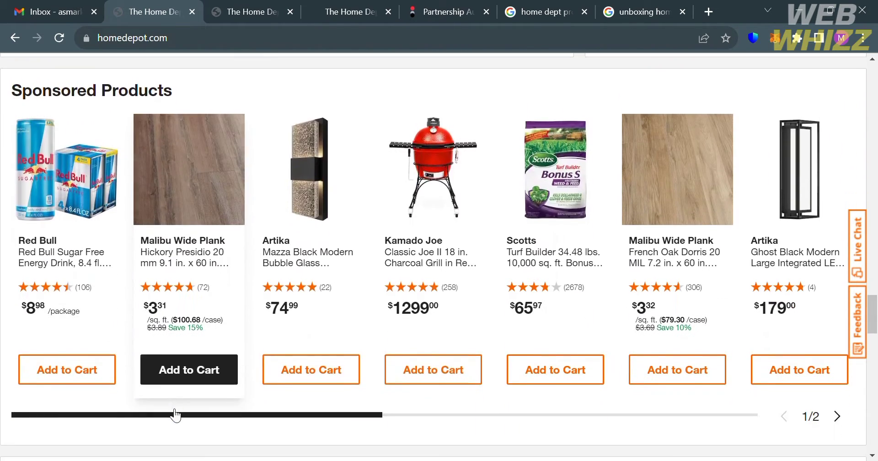
scroll(174, 415, "down", 11)
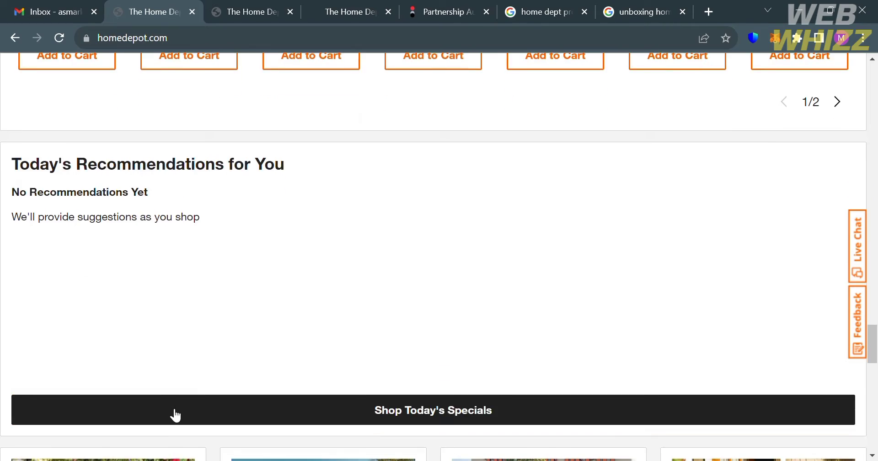
scroll(170, 409, "down", 8)
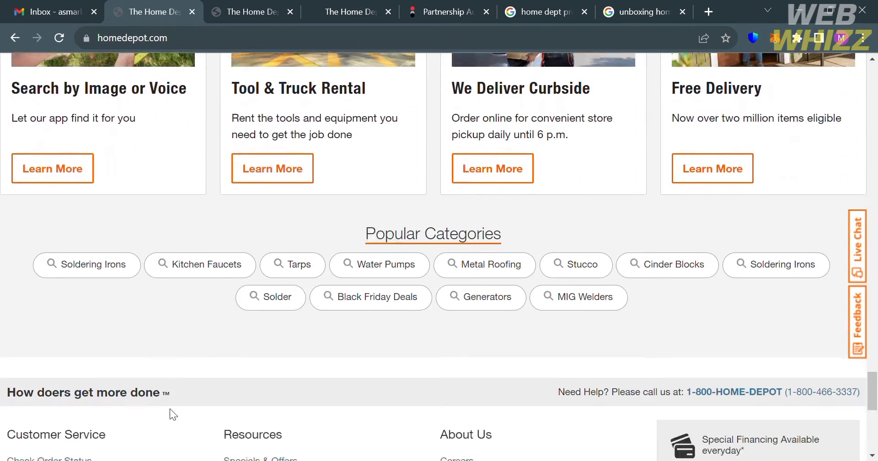
scroll(170, 409, "down", 7)
Go back up to the beginning of the home page and view the promotional banners
scroll(170, 409, "up", 11)
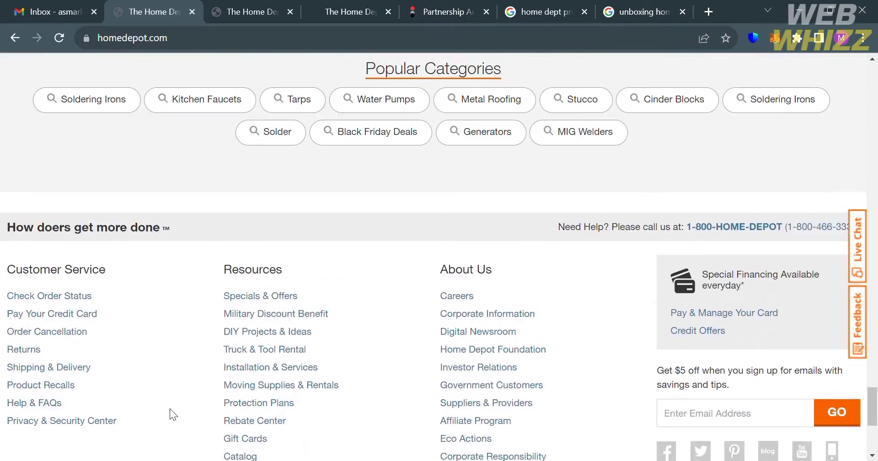
scroll(169, 408, "up", 10)
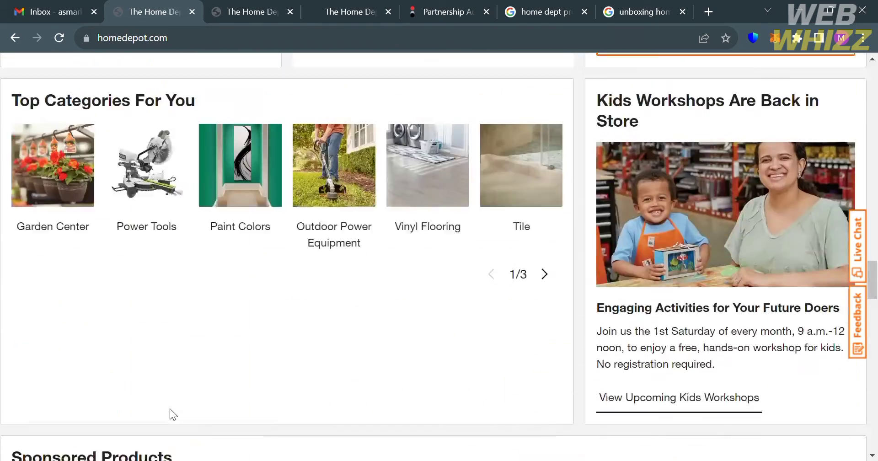
scroll(175, 415, "up", 15)
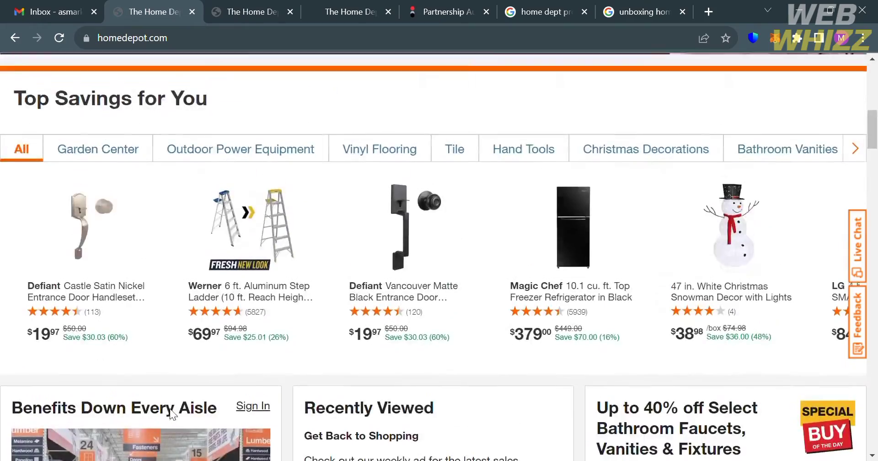
scroll(169, 408, "up", 5)
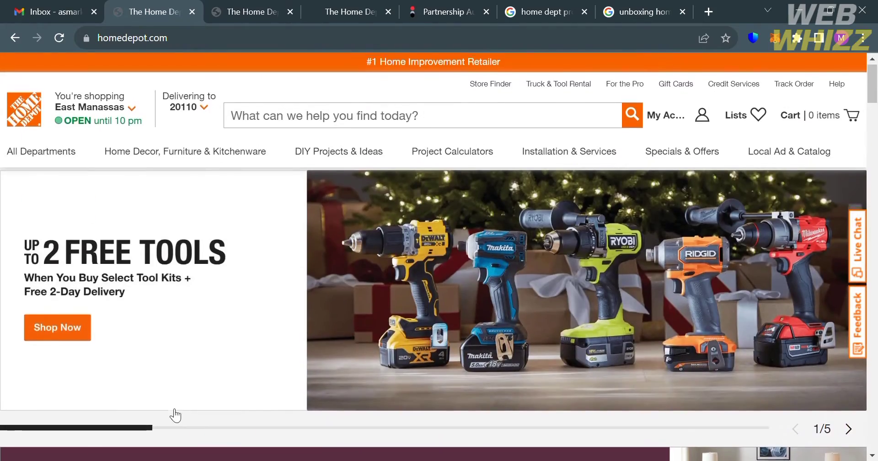
scroll(175, 415, "down", 2)
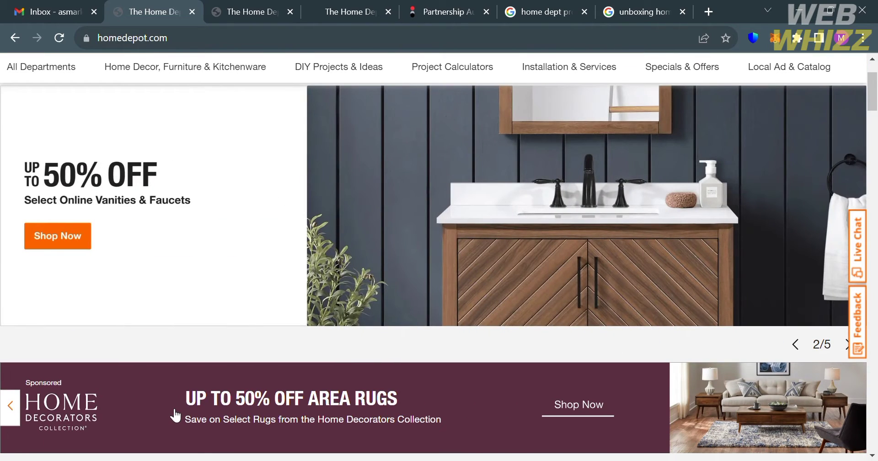
scroll(175, 415, "down", 1)
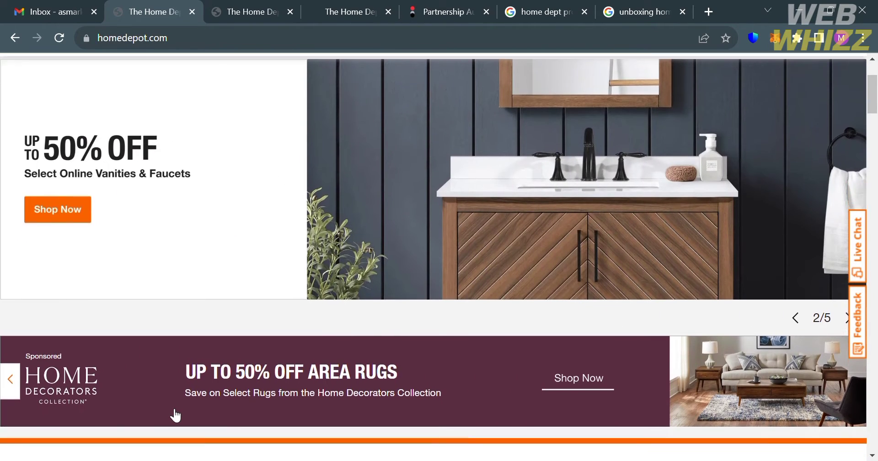
scroll(175, 415, "up", 3)
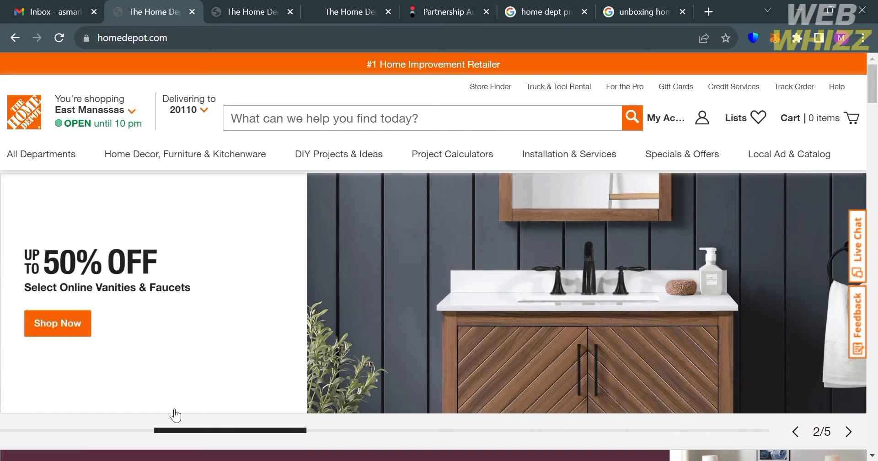
Find the Affiliate Program entry under About Us in the home page's footer
scroll(527, 402, "down", 8)
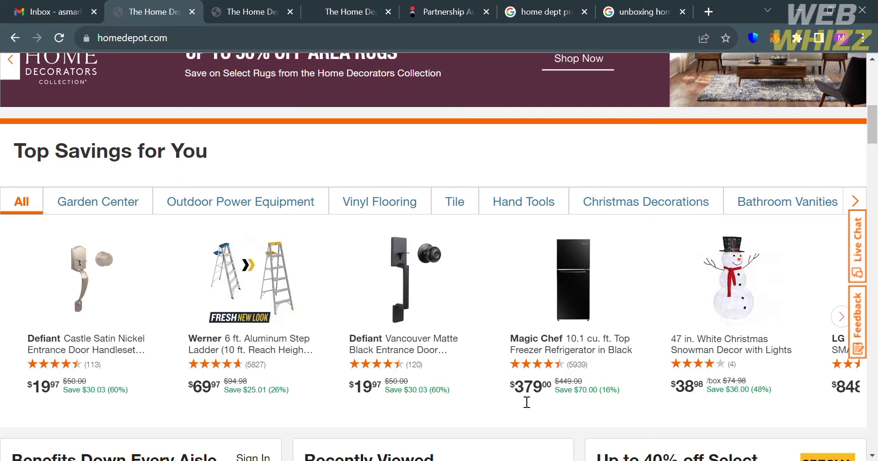
scroll(527, 402, "down", 20)
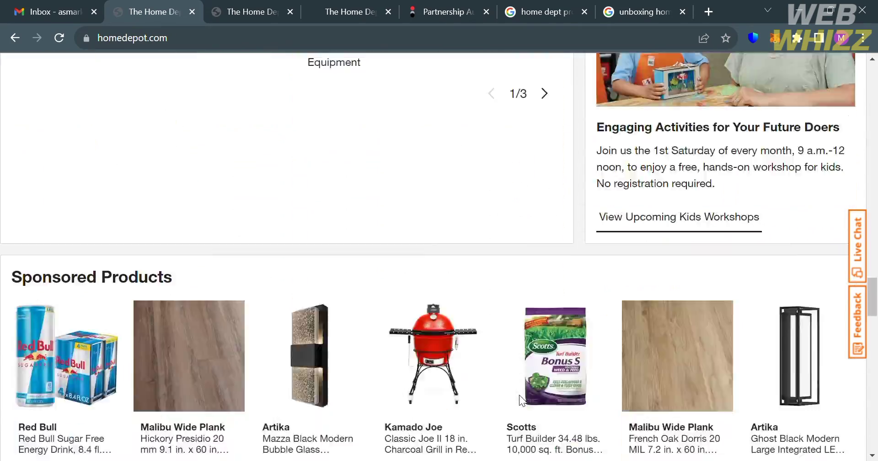
scroll(519, 396, "down", 4)
scroll(519, 396, "up", 5)
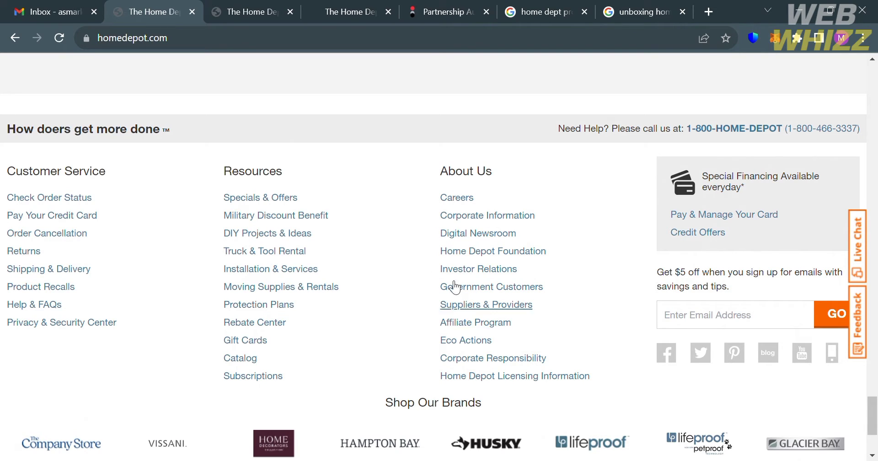
Switch to the already open Home Depot Affiliate Program page and review its Affiliate Program and Installation Program offers
left_click(259, 5)
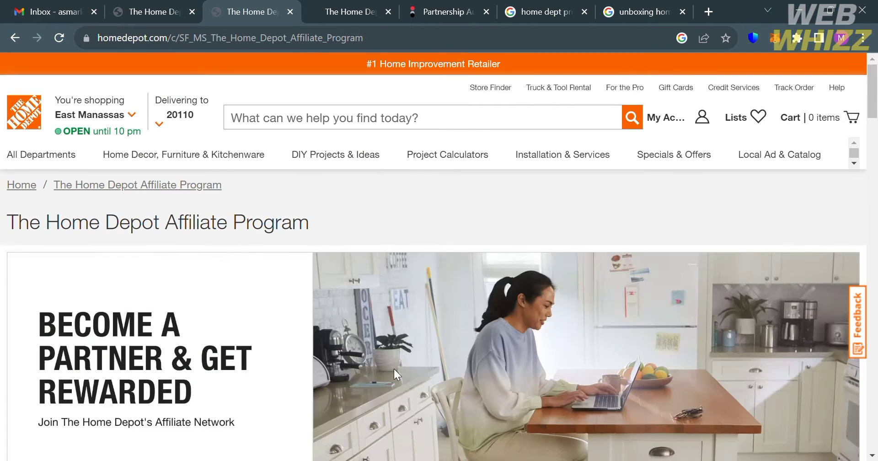
scroll(135, 322, "down", 2)
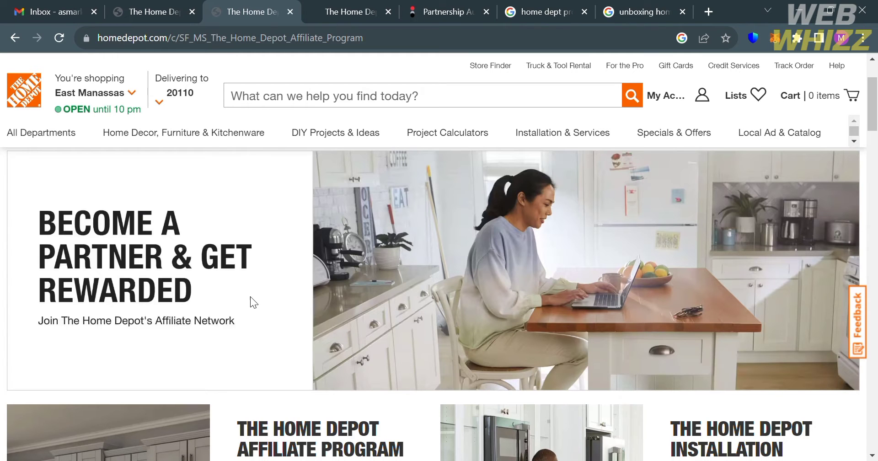
scroll(256, 296, "down", 3)
scroll(256, 294, "down", 2)
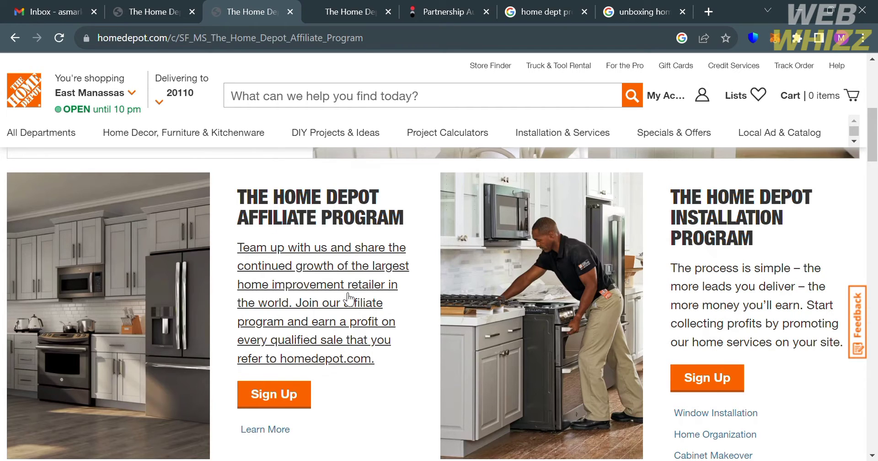
scroll(386, 371, "down", 1)
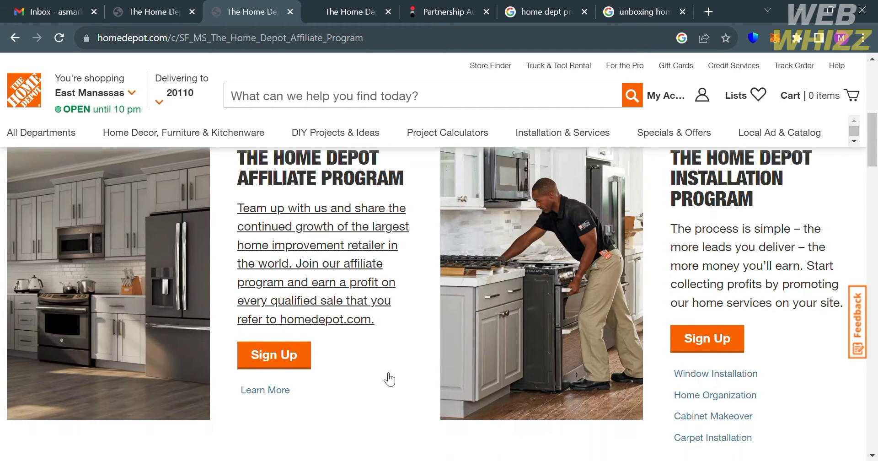
scroll(384, 373, "up", 1)
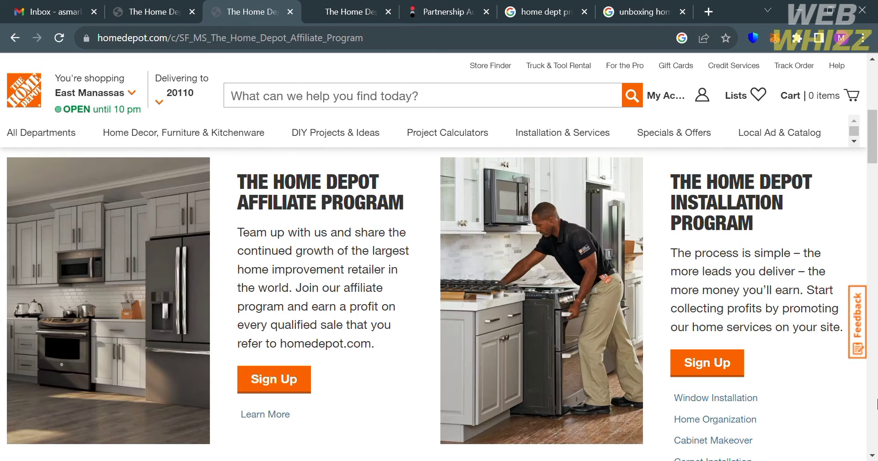
scroll(759, 353, "down", 1)
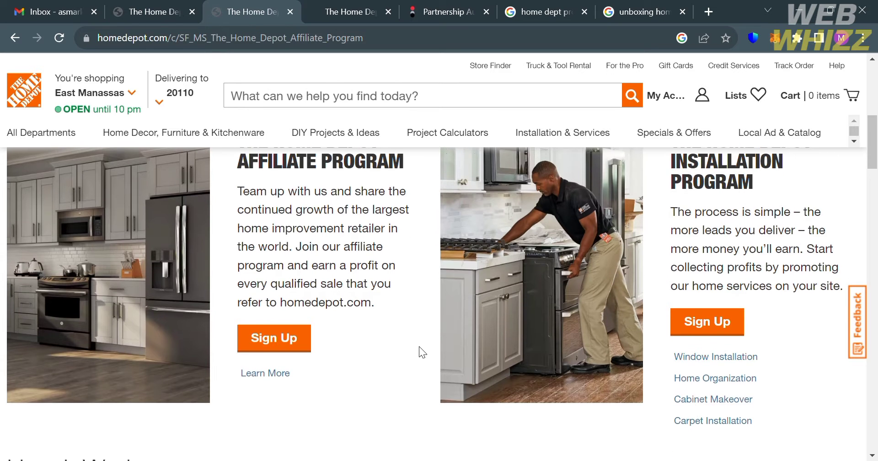
scroll(402, 340, "up", 2)
Read the How It Works section on partnering, applying, business growth and earning commissions, down to the start of the FAQs
scroll(393, 336, "down", 8)
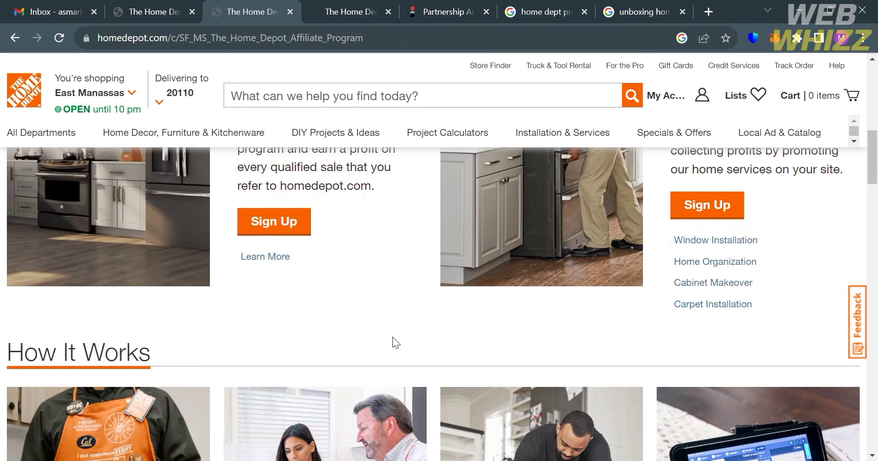
scroll(392, 336, "down", 1)
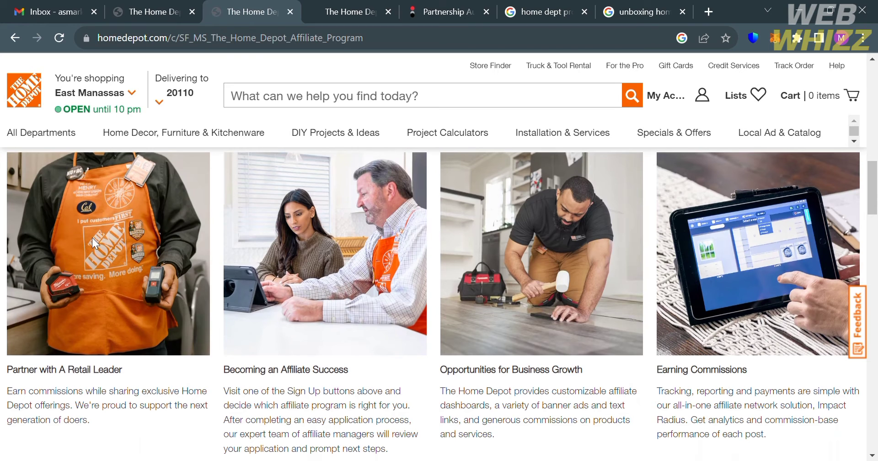
scroll(91, 236, "up", 2)
scroll(91, 236, "down", 3)
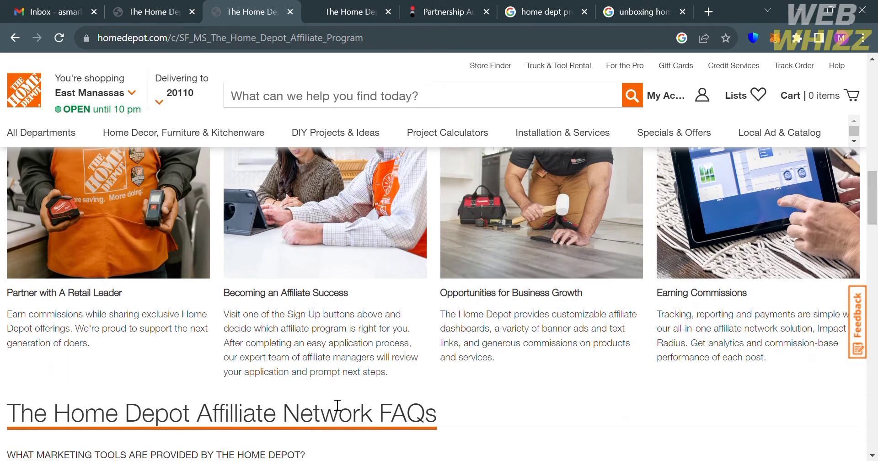
scroll(336, 403, "up", 1)
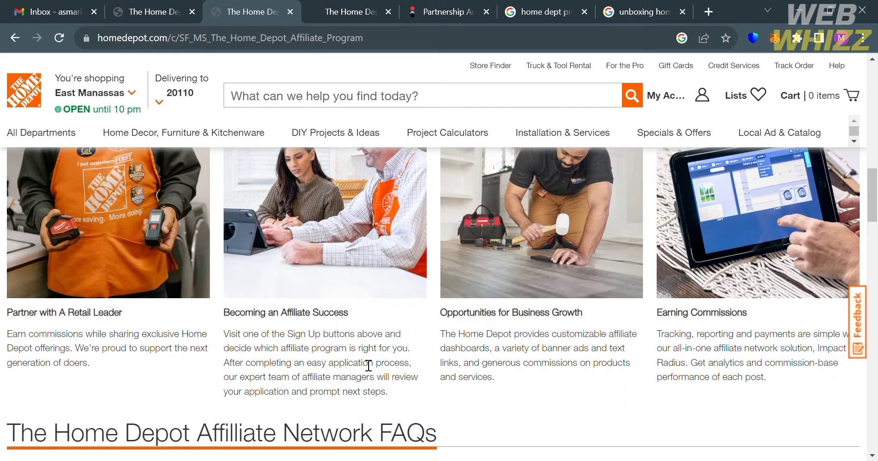
scroll(550, 419, "down", 5)
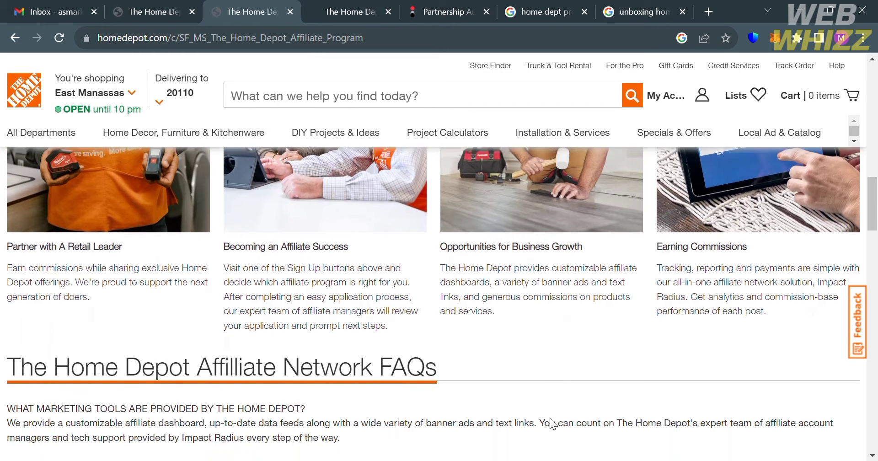
Read the FAQ answers on marketing tools and joining cost, highlighting "banner ads and text links" and the full cost answer
scroll(550, 418, "down", 1)
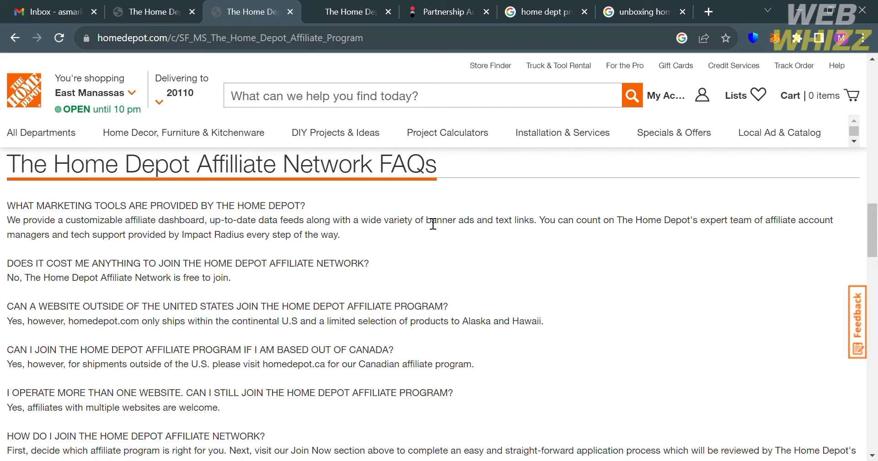
left_click_drag(426, 222, 533, 227)
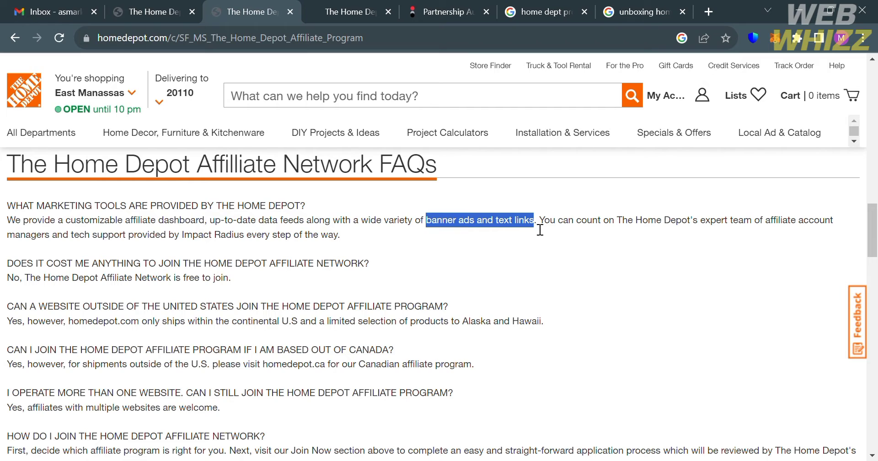
left_click(516, 260)
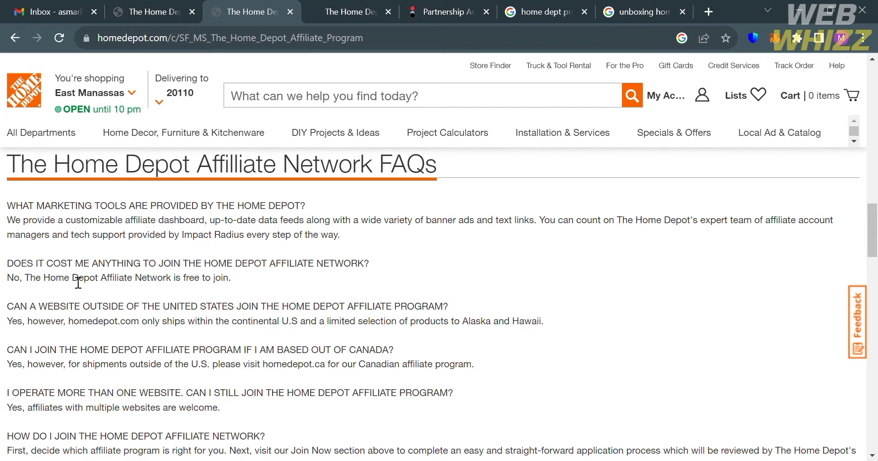
scroll(341, 279, "down", 1)
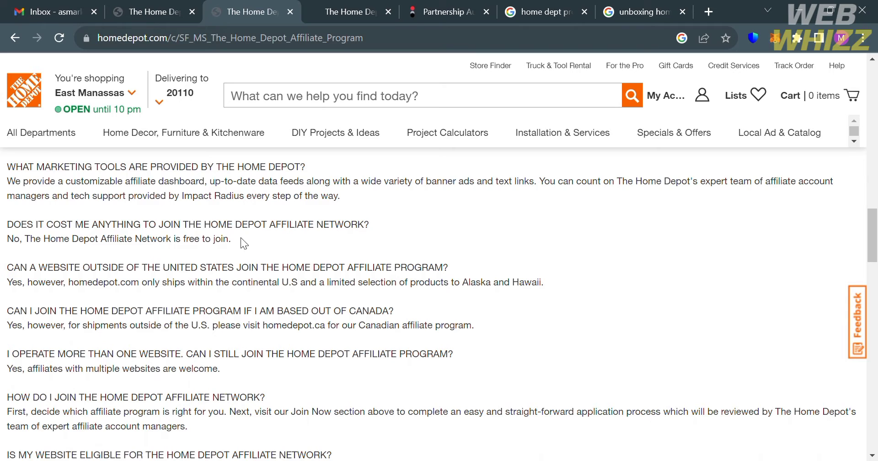
left_click_drag(241, 237, 2, 245)
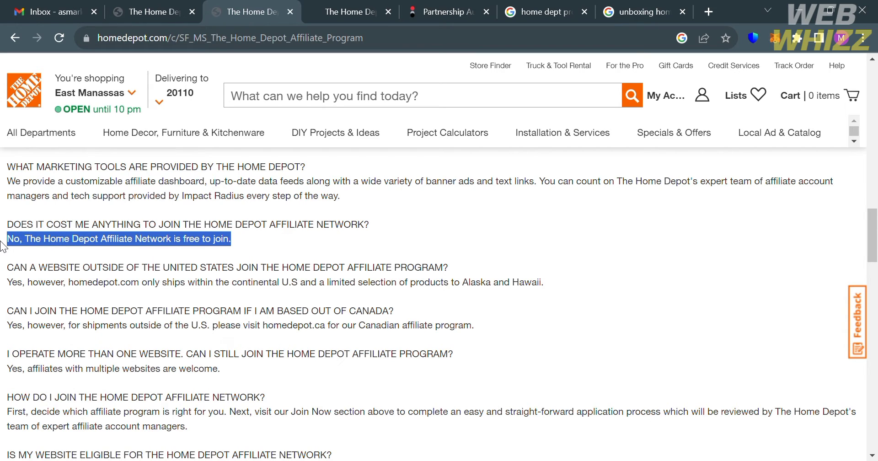
left_click(40, 267)
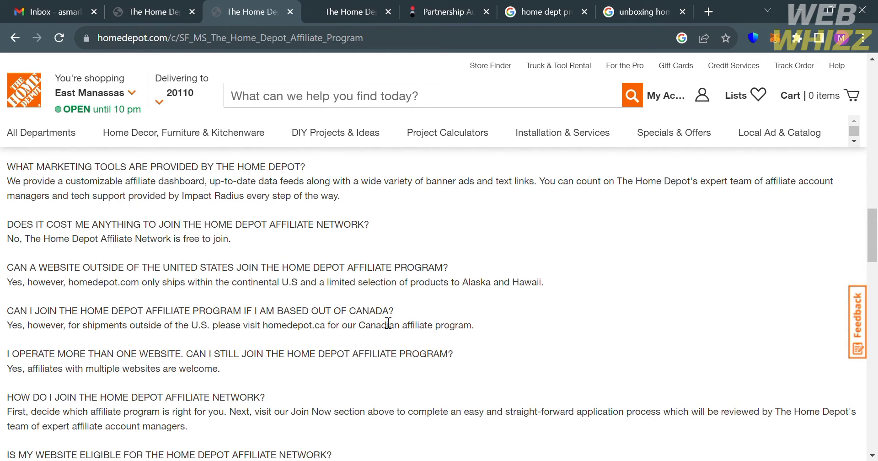
Continue through the eligibility FAQs to How Much Will I Earn and highlight the sentence on the affiliate commission rates
scroll(421, 332, "down", 2)
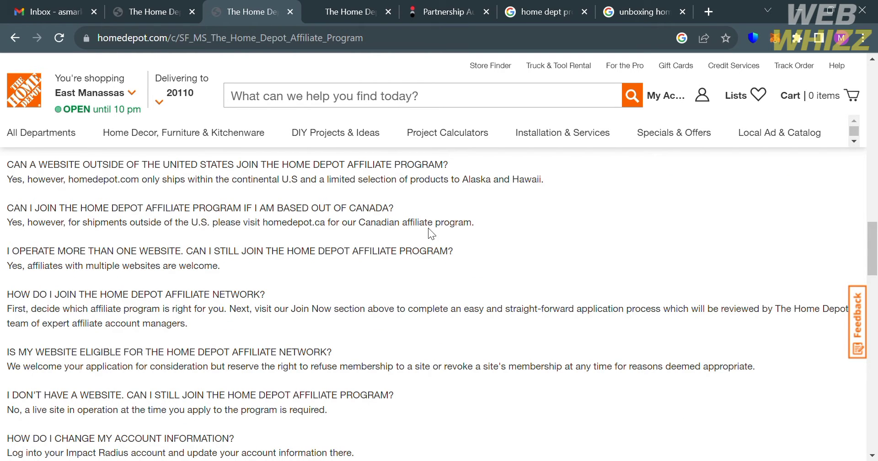
scroll(429, 316, "down", 10)
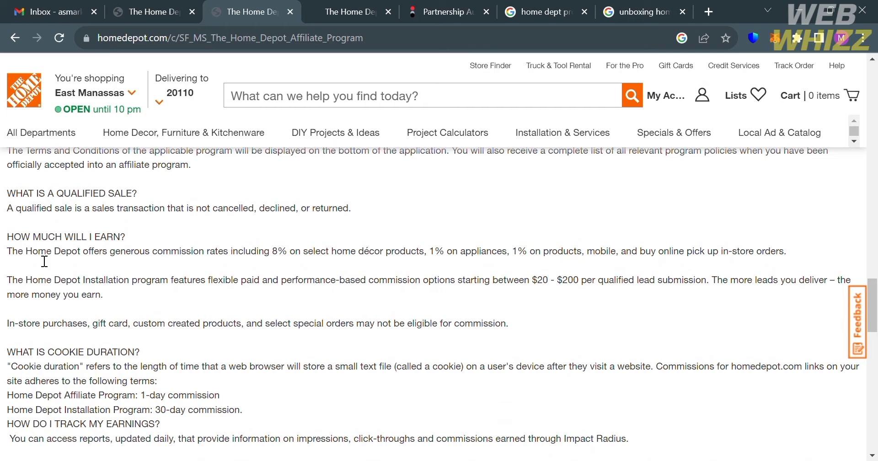
left_click_drag(7, 253, 807, 247)
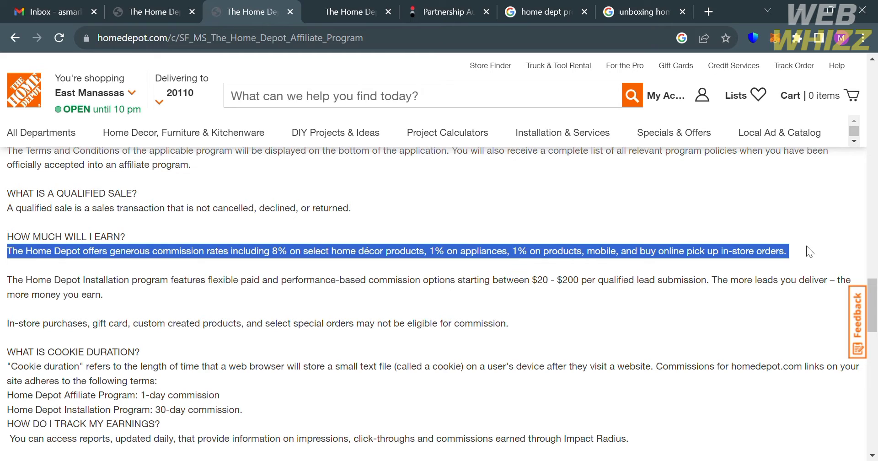
left_click(806, 246)
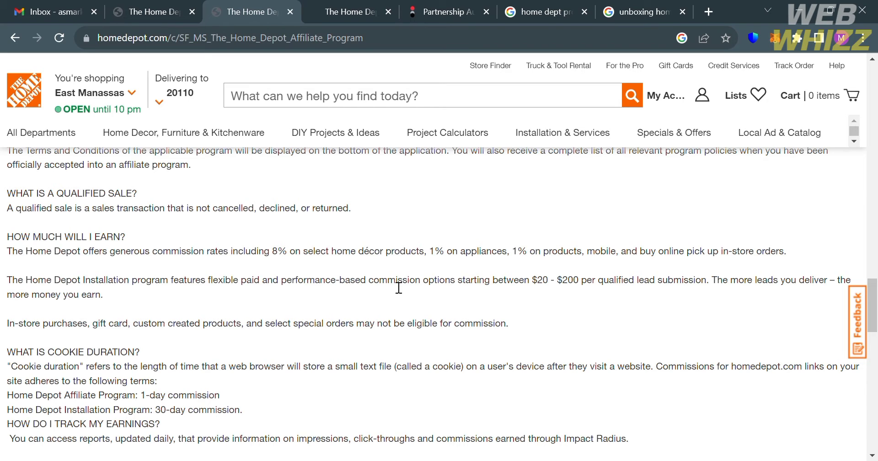
left_click_drag(460, 281, 411, 300)
left_click(408, 300)
scroll(408, 300, "down", 3)
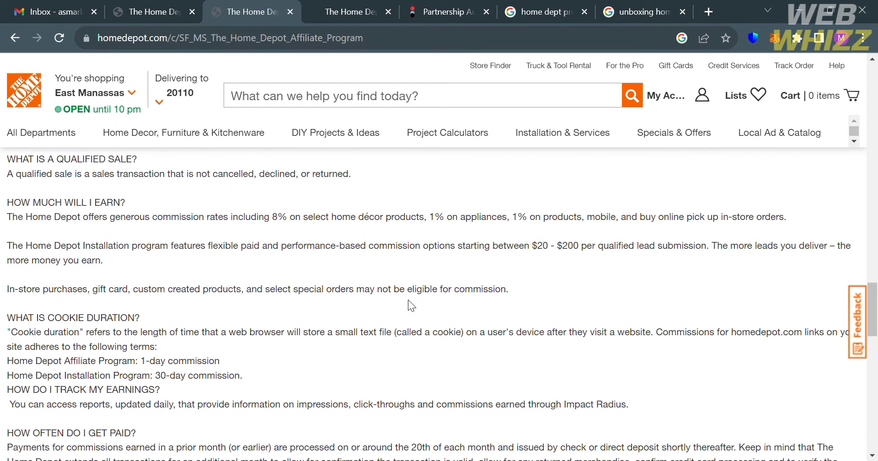
Read the cookie duration FAQ and highlight the term given for the Home Depot Installation Program
scroll(409, 300, "down", 1)
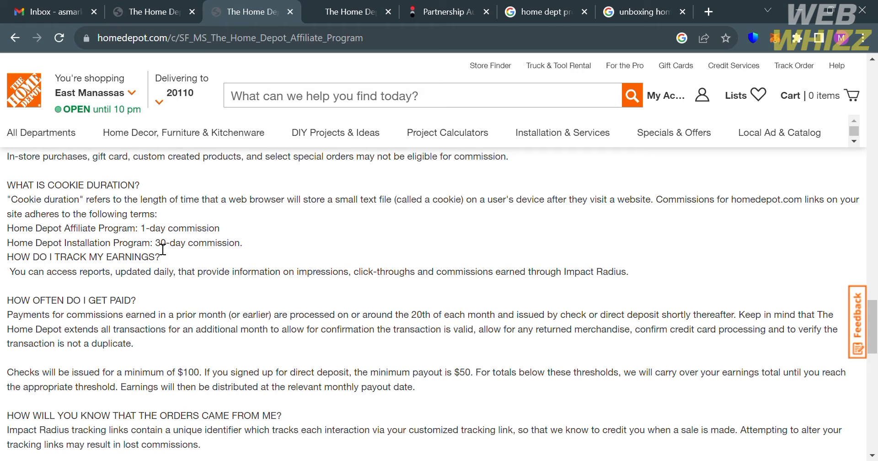
left_click_drag(156, 242, 249, 236)
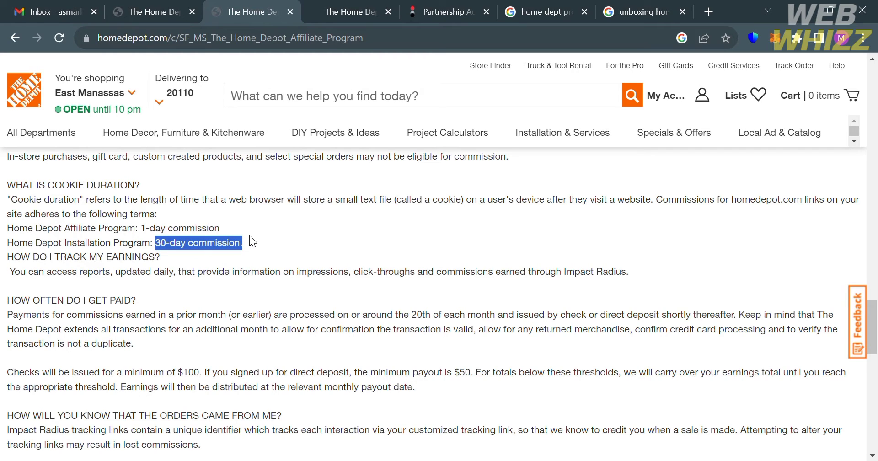
left_click(246, 254)
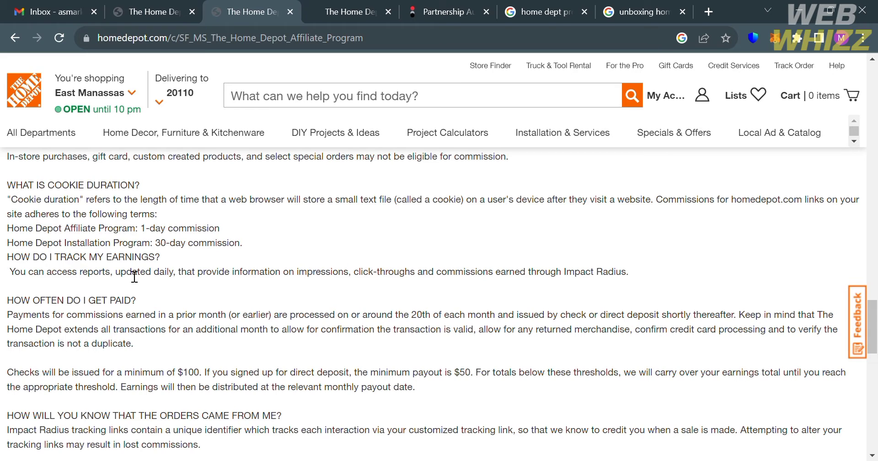
Highlight the FAQ answer on tracking earnings and the first paragraph on how often affiliates get paid
left_click_drag(20, 280, 628, 279)
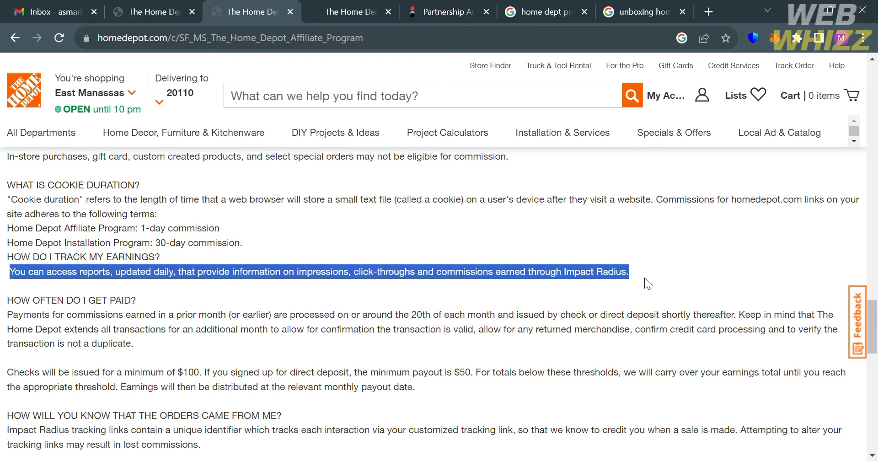
left_click(644, 278)
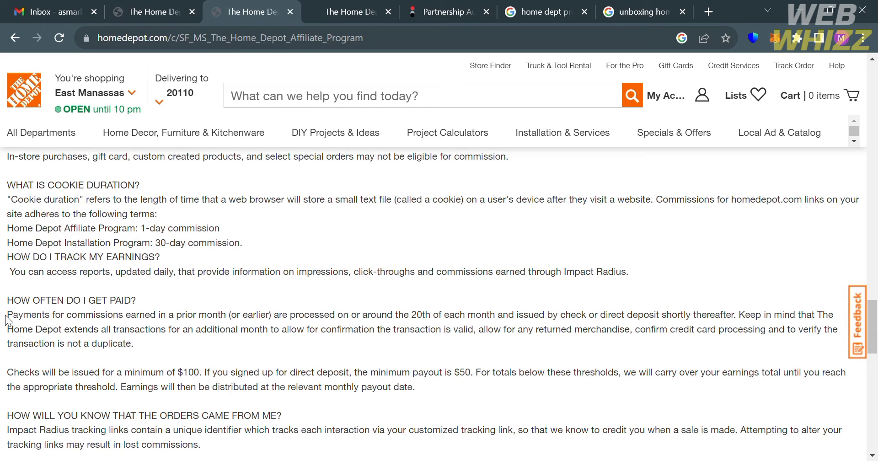
left_click_drag(7, 320, 640, 355)
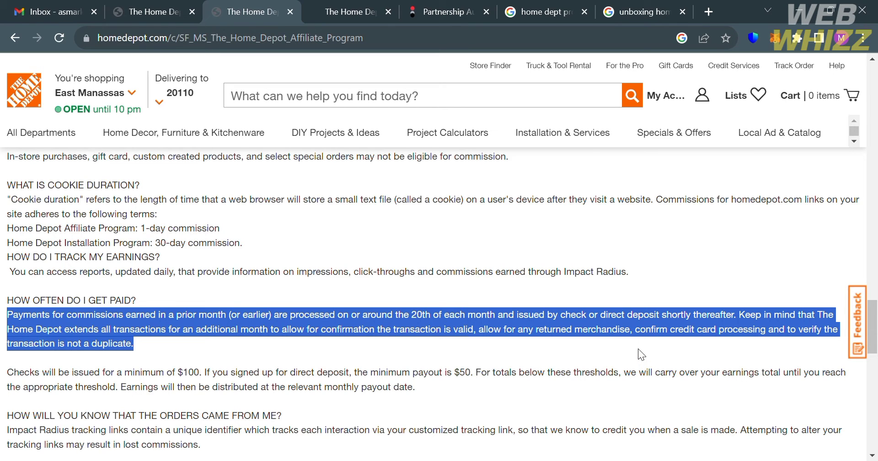
Return to the program sign-up offers, switch to the already open impact.com sign-up page and review its Complete Application introduction
scroll(638, 348, "up", 20)
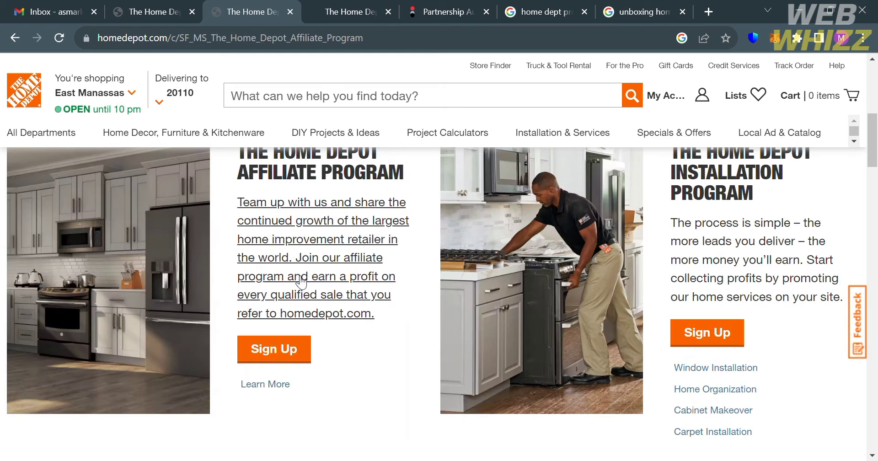
left_click(349, 6)
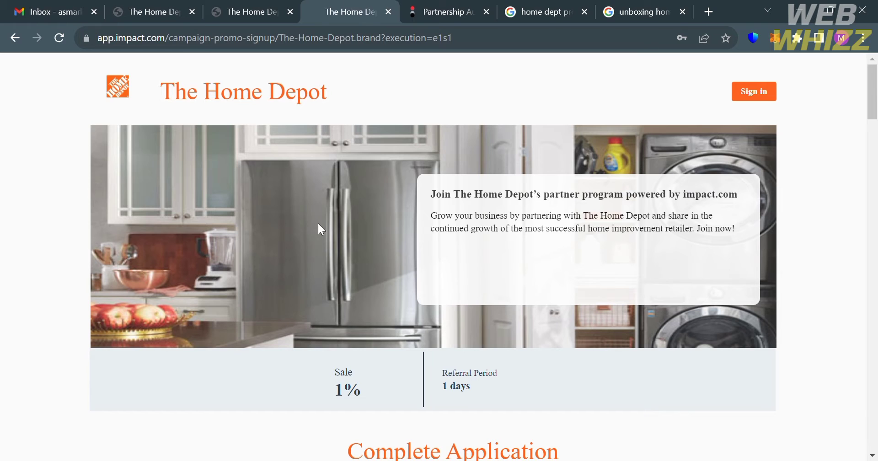
scroll(293, 309, "down", 5)
scroll(292, 306, "up", 5)
scroll(654, 285, "down", 4)
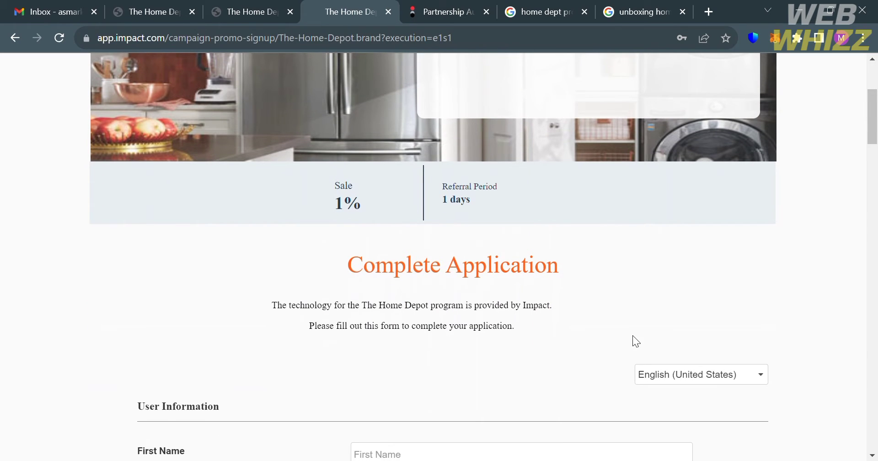
scroll(638, 343, "down", 2)
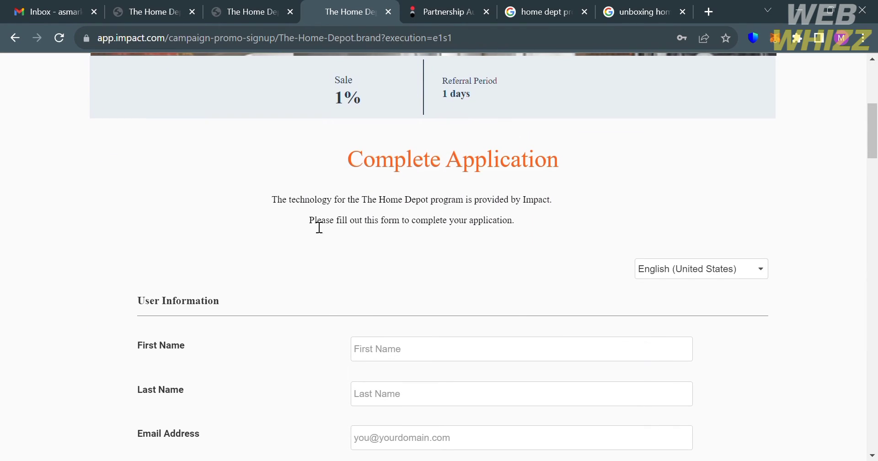
Examine the User Information fields of the application form, from First Name to Confirm Password
scroll(511, 310, "down", 4)
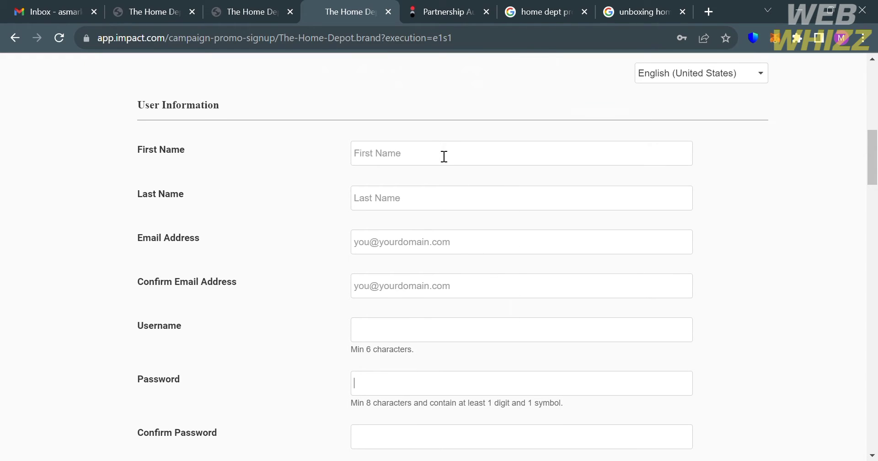
scroll(497, 360, "down", 2)
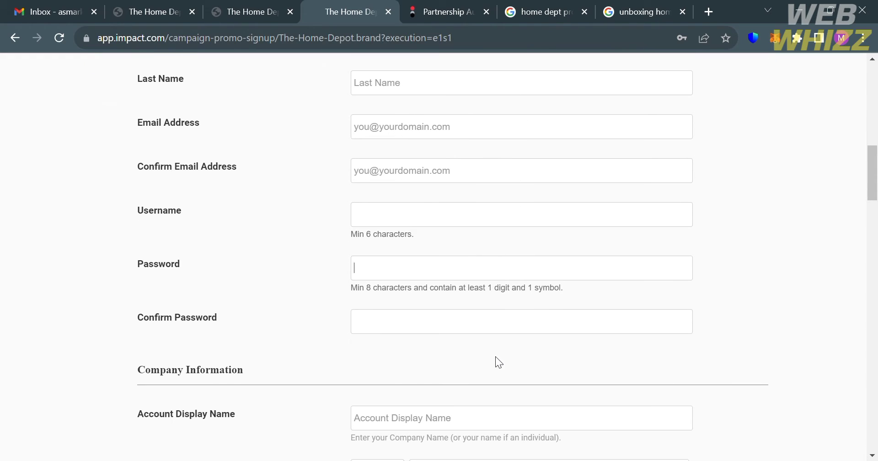
scroll(495, 358, "up", 5)
scroll(496, 358, "down", 1)
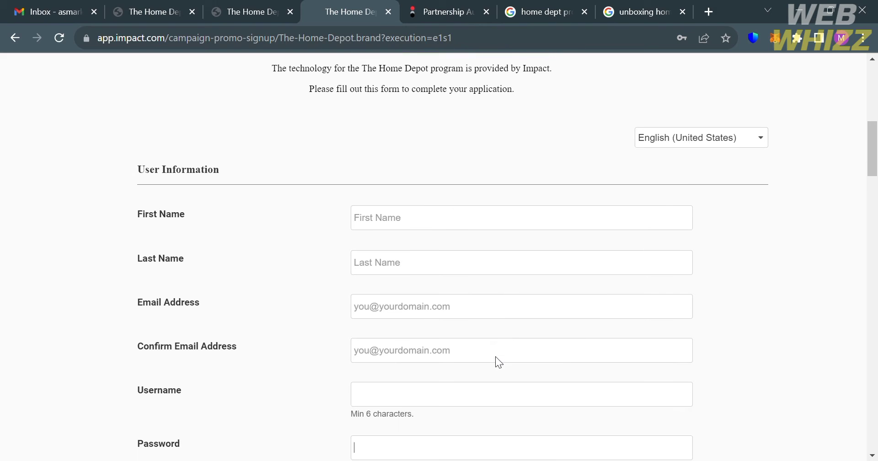
Review the Company Information, Promotional Methods and Media Properties sections of the application form
scroll(499, 363, "down", 6)
scroll(498, 362, "down", 1)
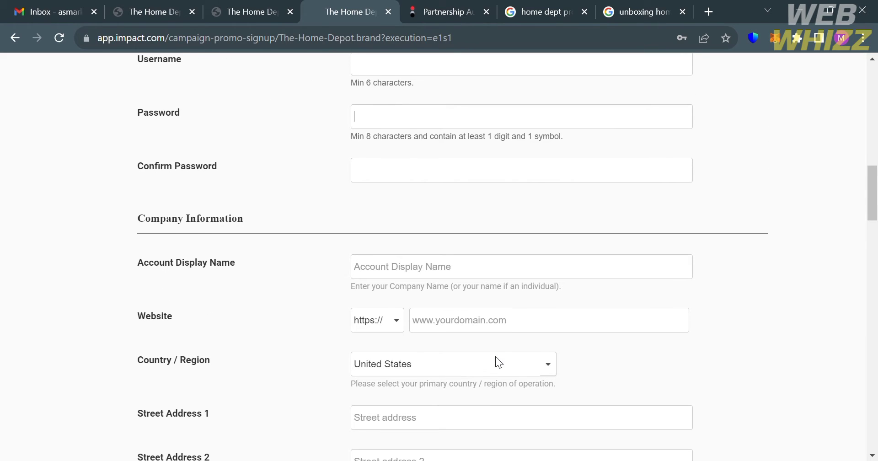
scroll(496, 357, "down", 2)
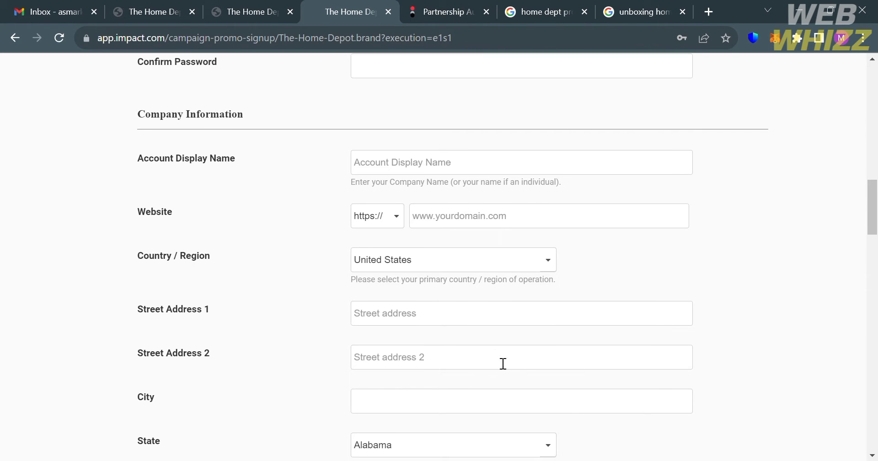
scroll(503, 363, "down", 4)
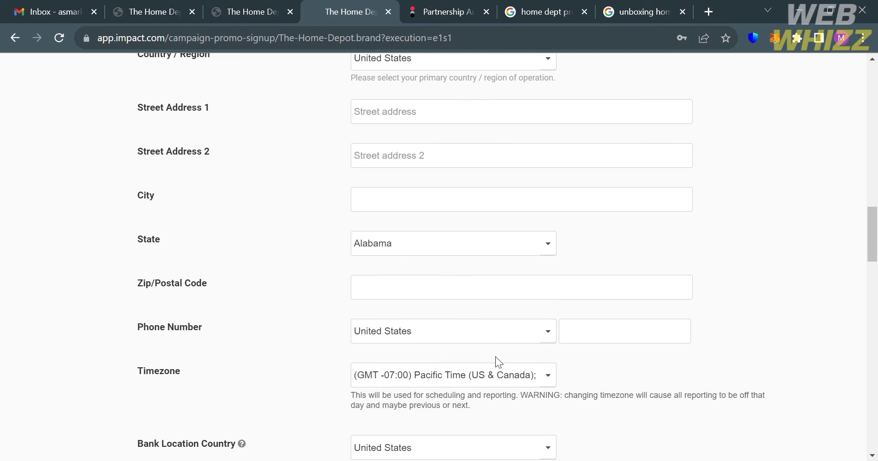
scroll(496, 356, "down", 11)
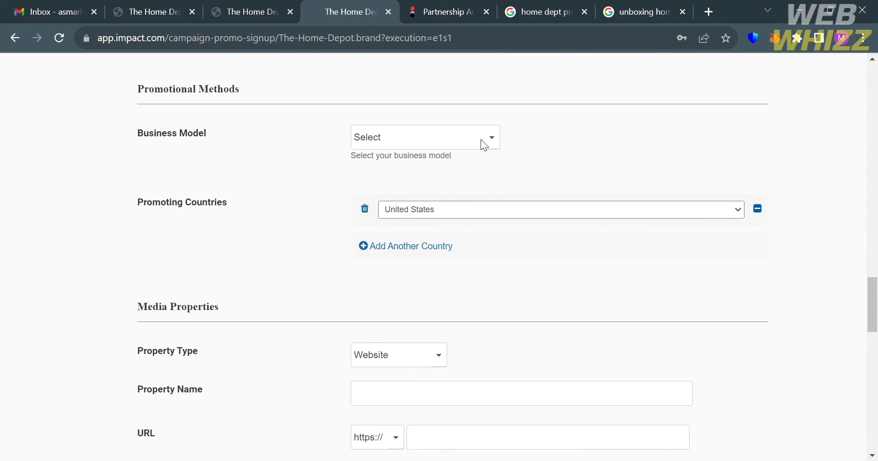
scroll(487, 259, "down", 4)
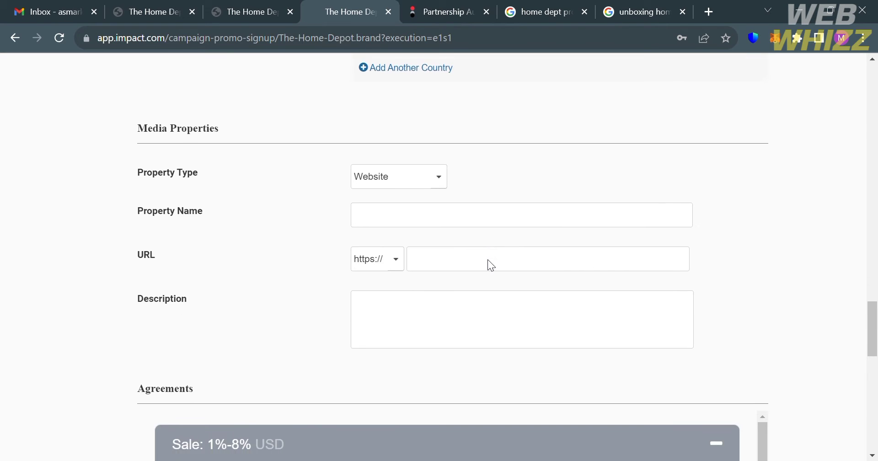
Read through the Agreements box, covering the payout details, schedule, qualified referrals and general terms
scroll(488, 259, "down", 7)
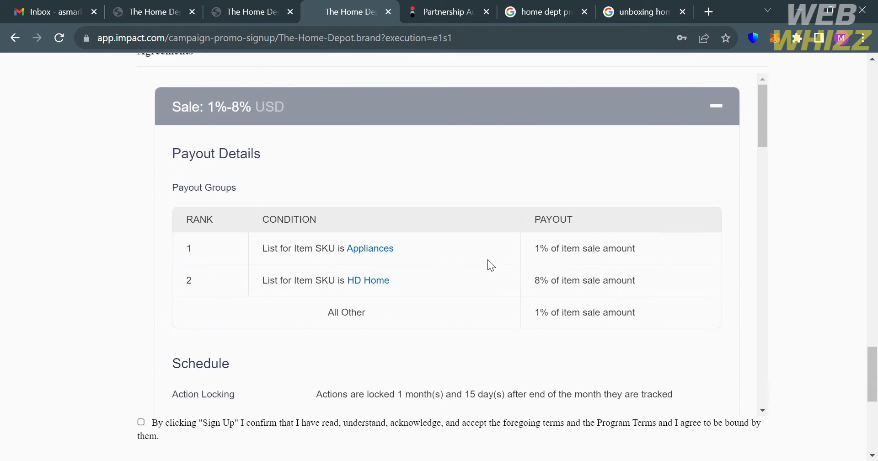
scroll(487, 260, "down", 2)
scroll(488, 259, "up", 2)
scroll(487, 259, "down", 5)
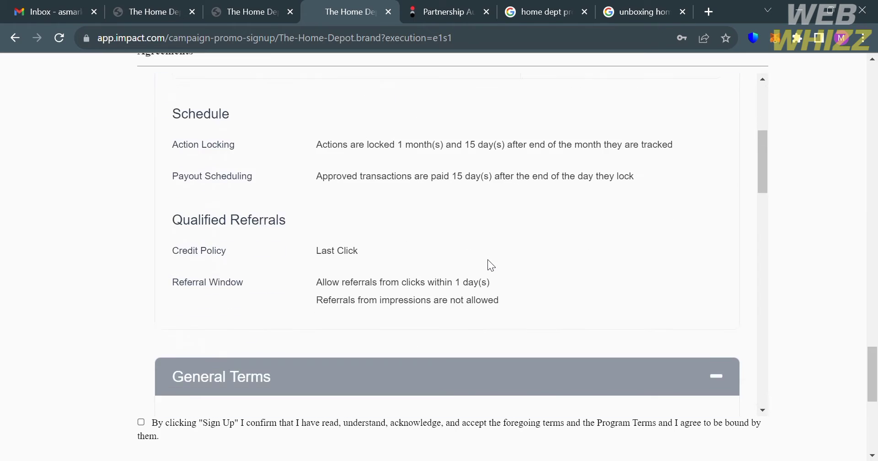
scroll(488, 261, "down", 14)
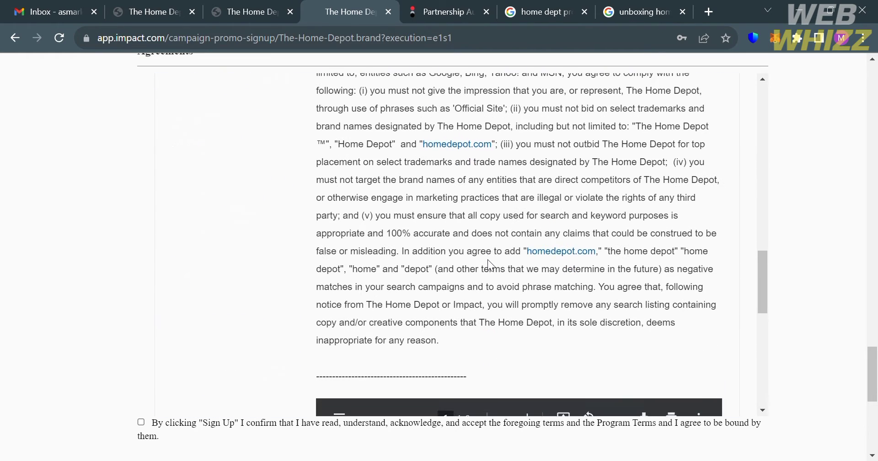
Look over the embedded Home Depot publisher agreement document and the terms checkbox and Submit Application area below it
scroll(488, 259, "down", 4)
scroll(487, 258, "down", 3)
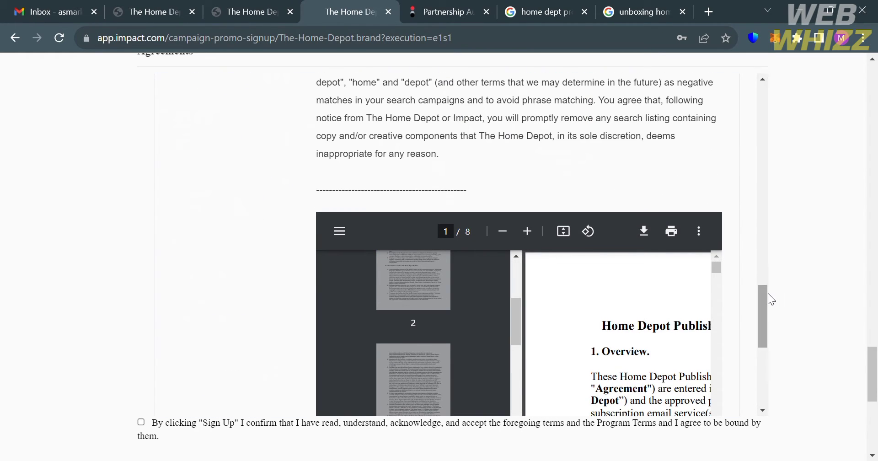
scroll(768, 294, "down", 3)
scroll(550, 166, "down", 3)
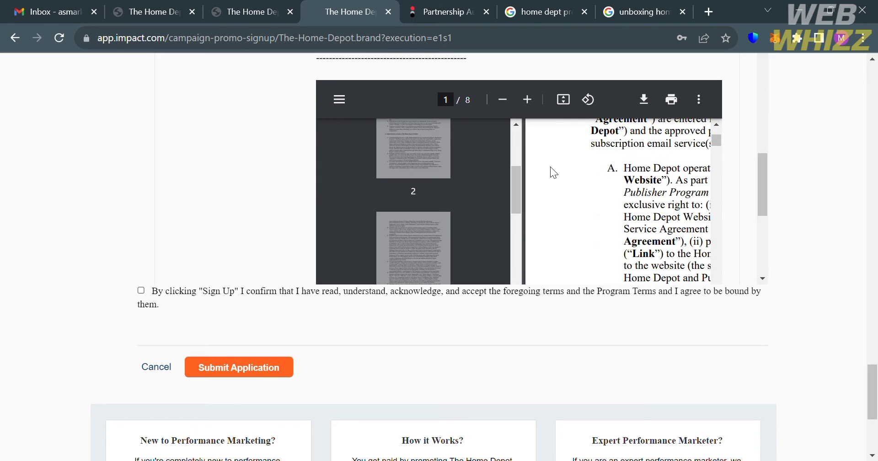
scroll(550, 167, "down", 3)
scroll(550, 167, "right", 3)
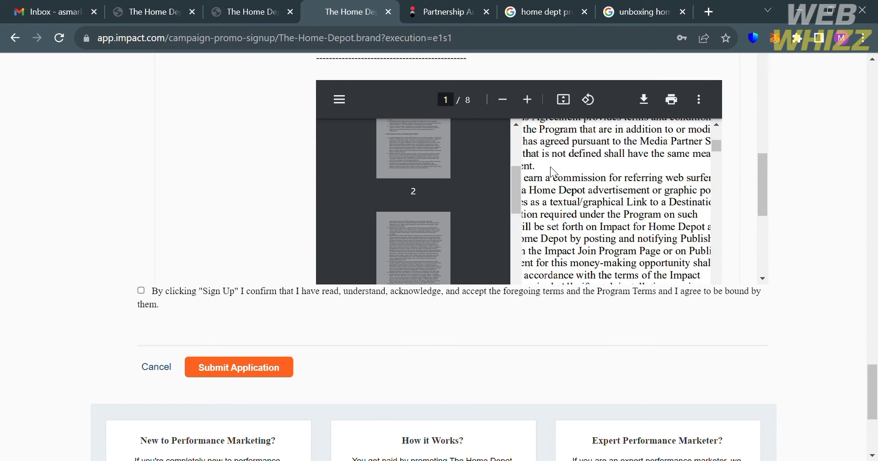
Read the commission terms in the embedded publisher agreement, continuing down to the Submit Application area
scroll(550, 166, "down", 8)
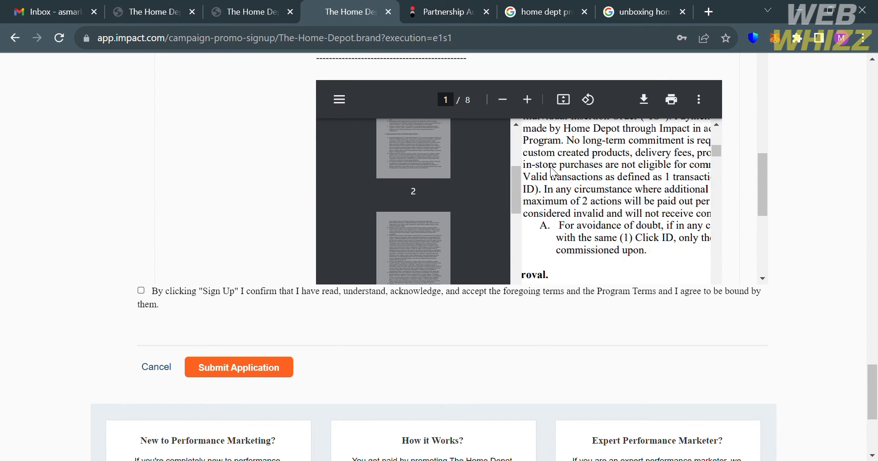
scroll(421, 402, "down", 3)
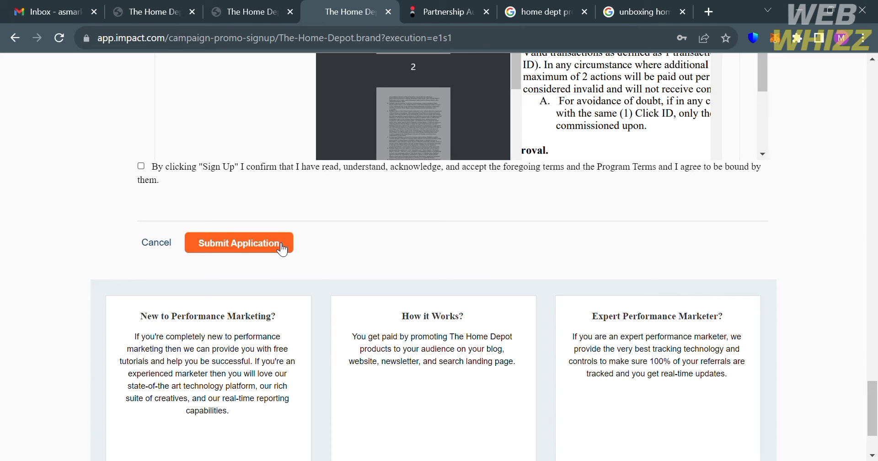
scroll(282, 249, "up", 1)
scroll(282, 250, "down", 1)
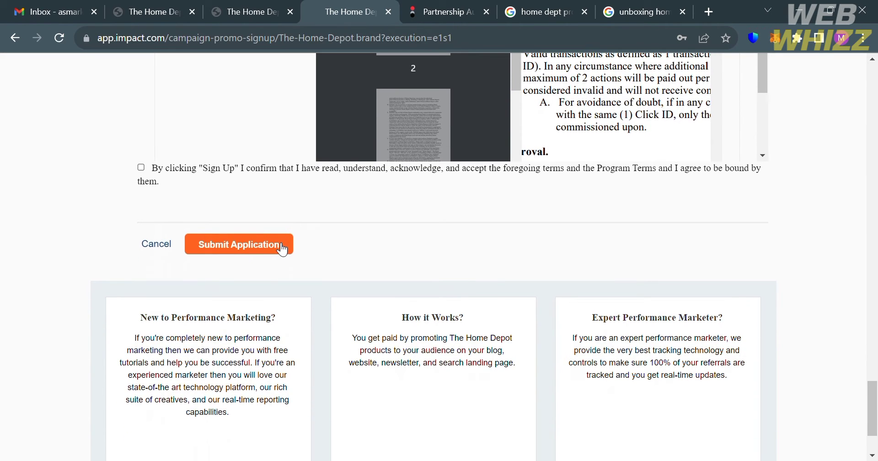
Switch to the impact.com homepage, skim its partnership and case study sections, and open the sign-in page
left_click(447, 5)
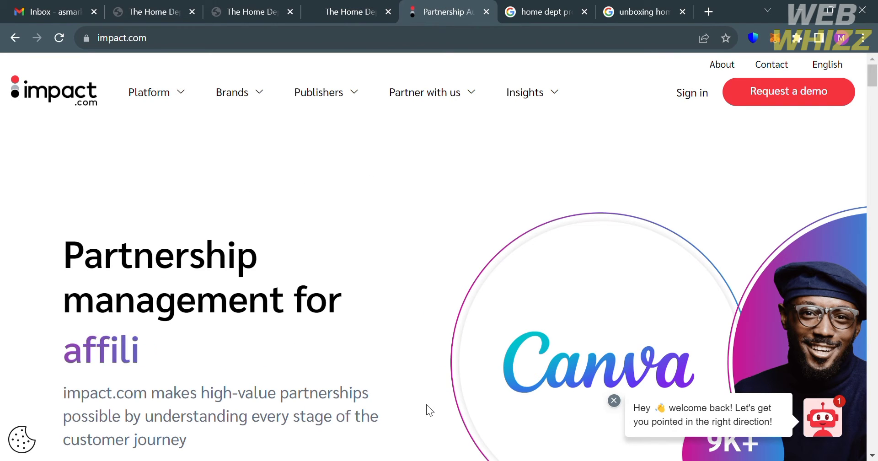
scroll(426, 405, "down", 2)
scroll(426, 404, "down", 10)
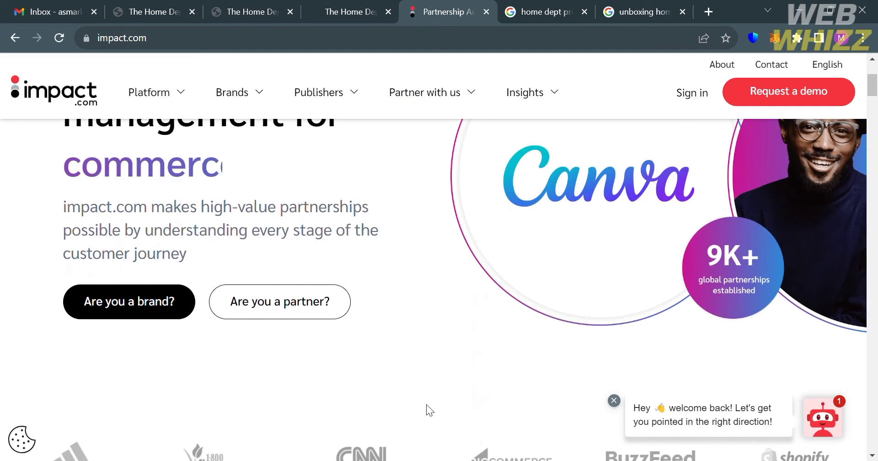
scroll(426, 404, "down", 20)
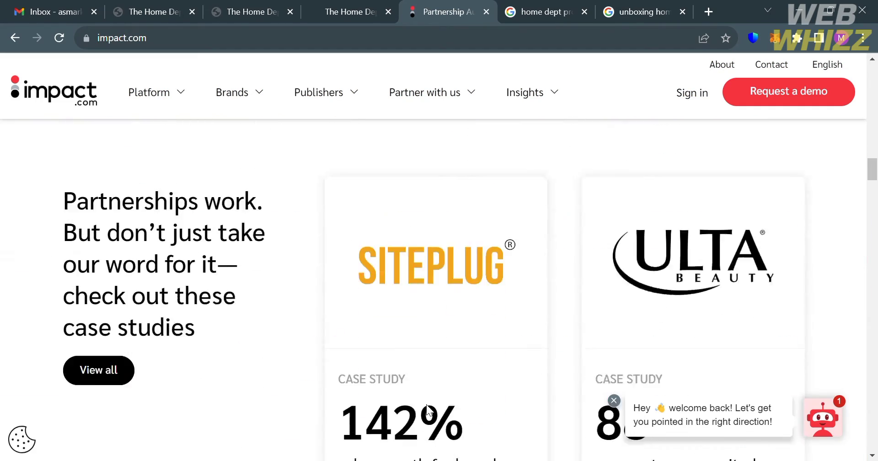
scroll(426, 404, "down", 10)
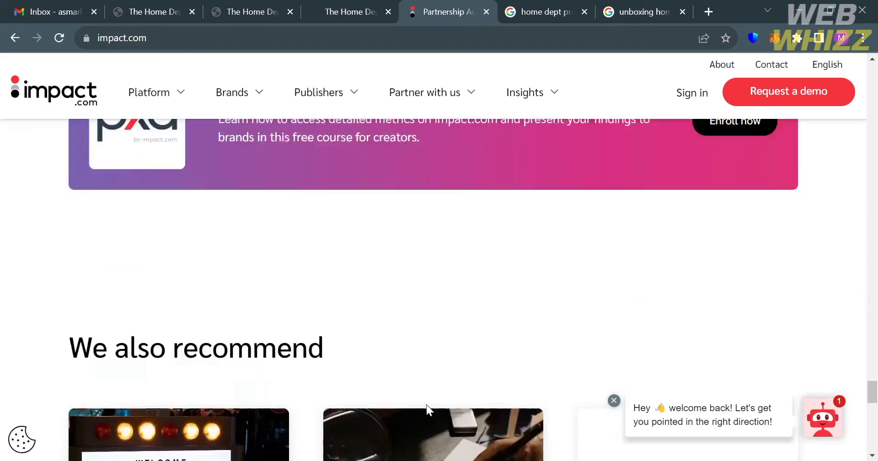
scroll(426, 404, "up", 15)
scroll(426, 404, "up", 20)
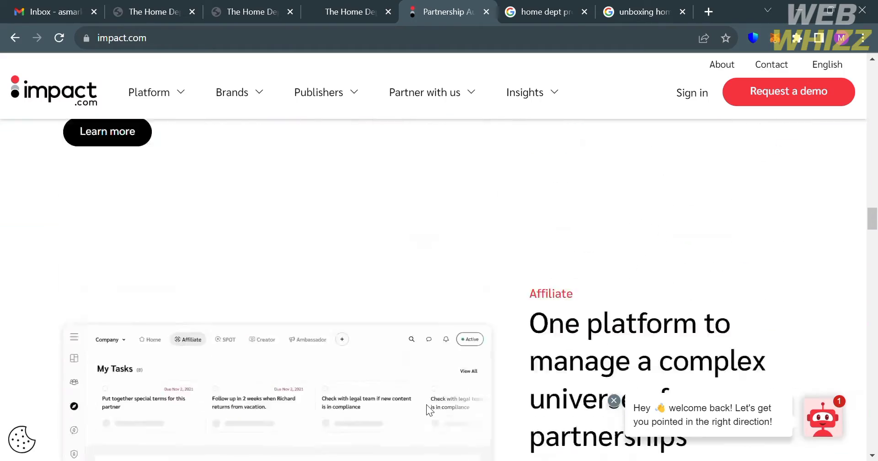
scroll(426, 404, "up", 4)
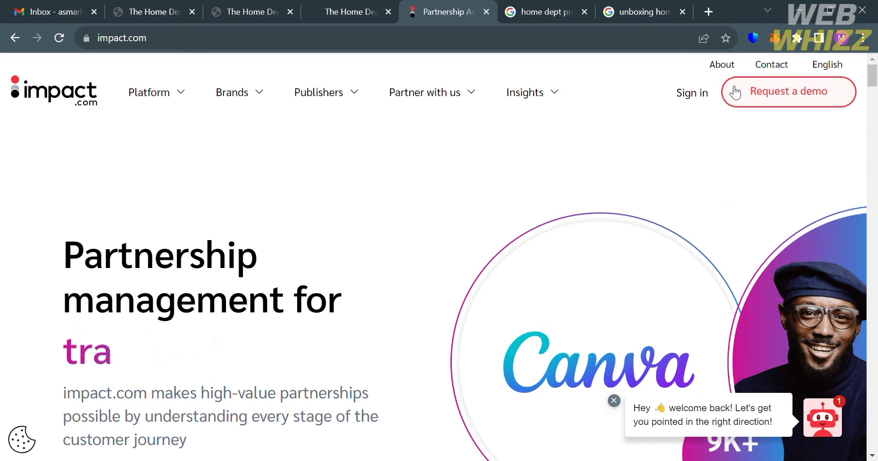
left_click(698, 93)
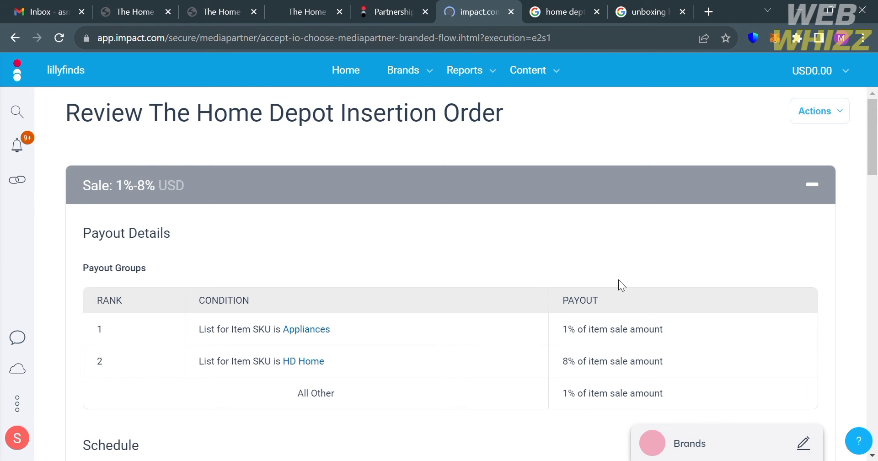
Review the payout groups, schedule and qualified referrals in The Home Depot insertion order
scroll(618, 279, "down", 1)
scroll(626, 287, "down", 1)
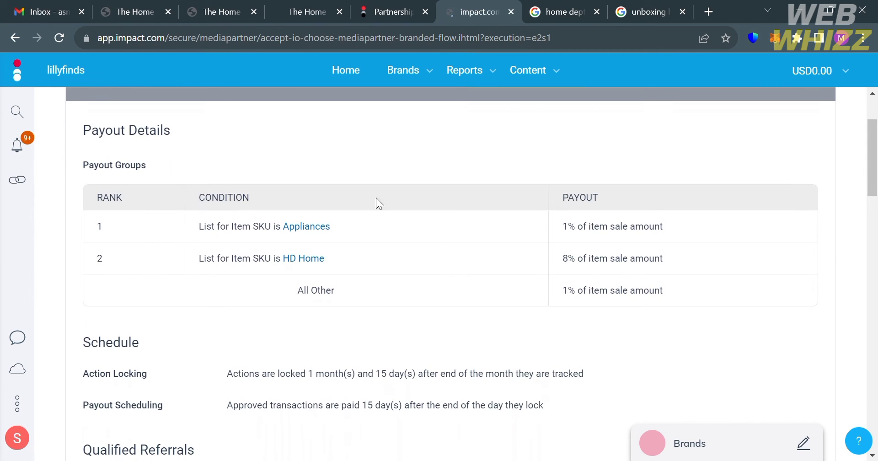
scroll(590, 294, "down", 2)
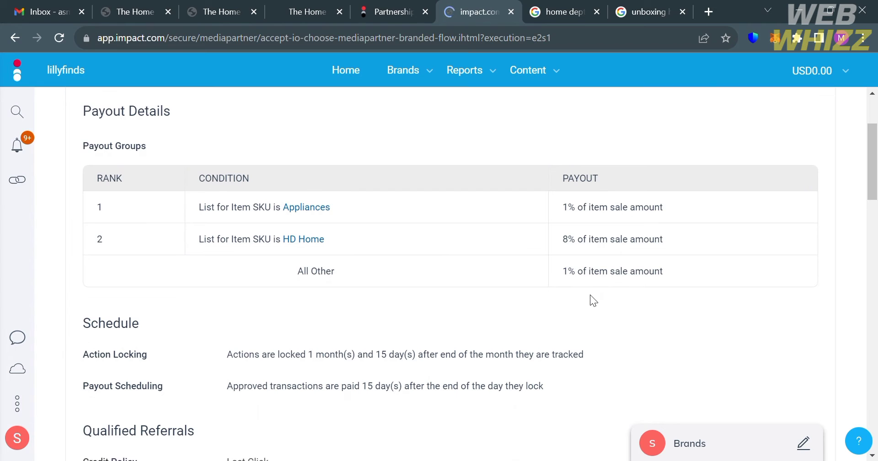
scroll(590, 295, "down", 1)
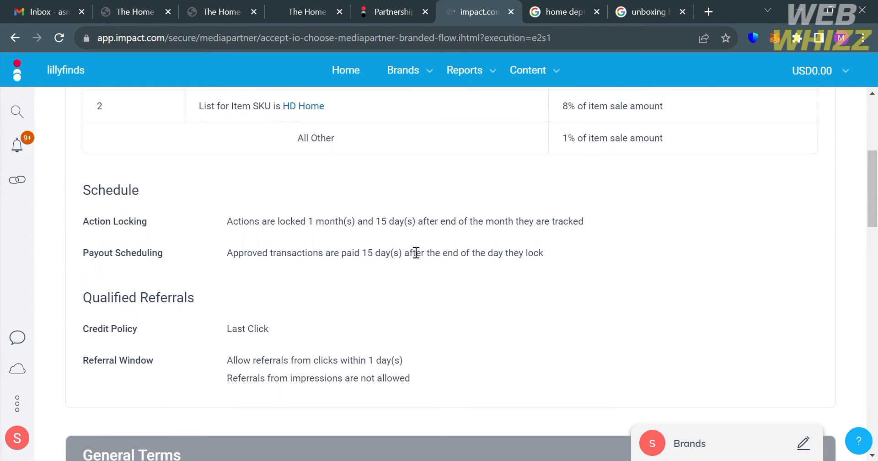
Read the insertion order's General Terms, including the trademark keywords and the embedded publisher program terms
scroll(453, 313, "down", 7)
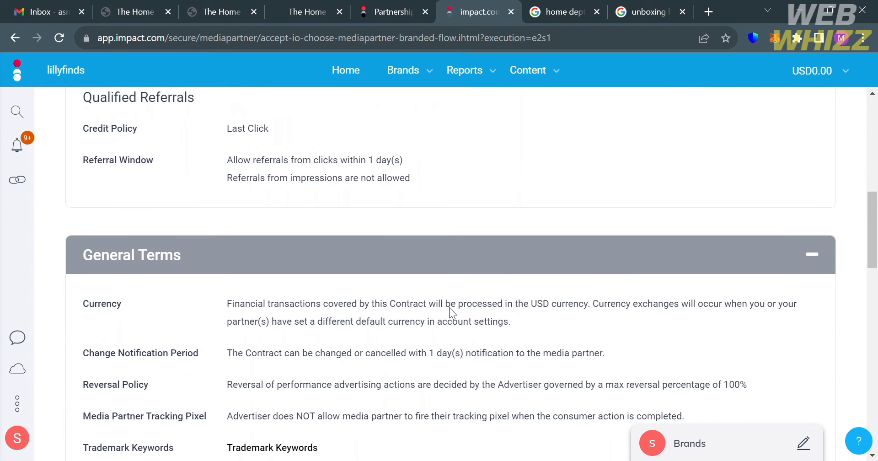
scroll(457, 314, "down", 5)
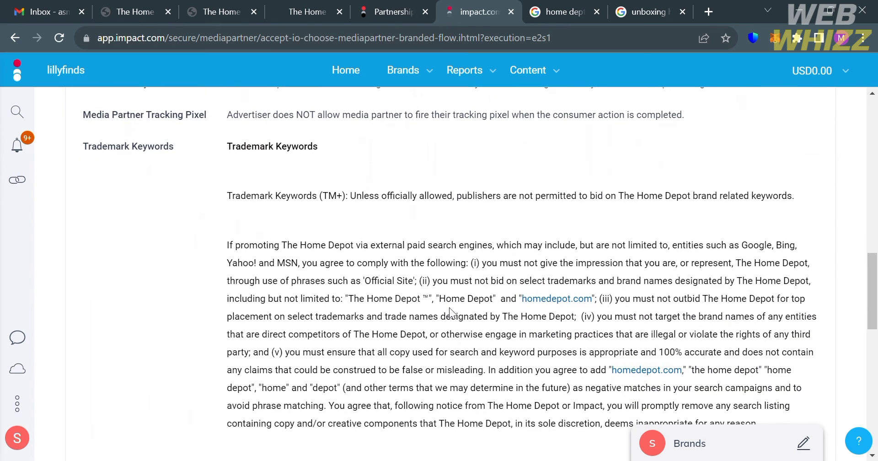
scroll(449, 307, "down", 4)
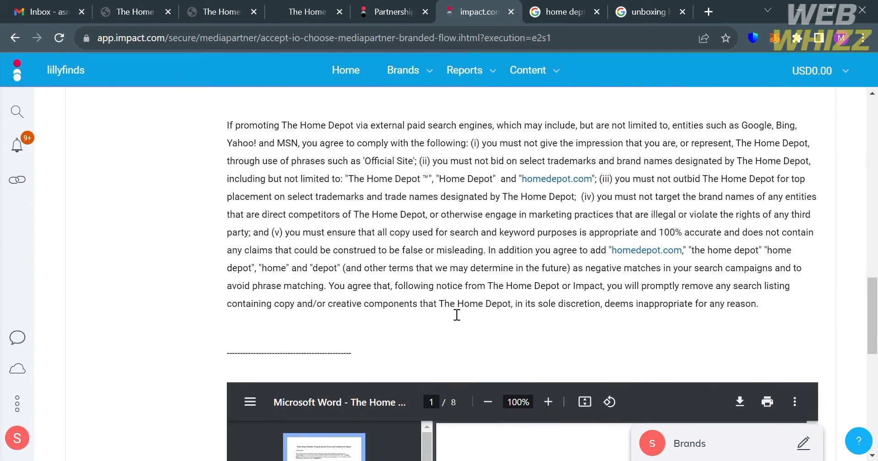
scroll(457, 314, "down", 2)
Recheck the payout groups in the insertion order and approve The Home Depot contract to continue
scroll(456, 314, "up", 11)
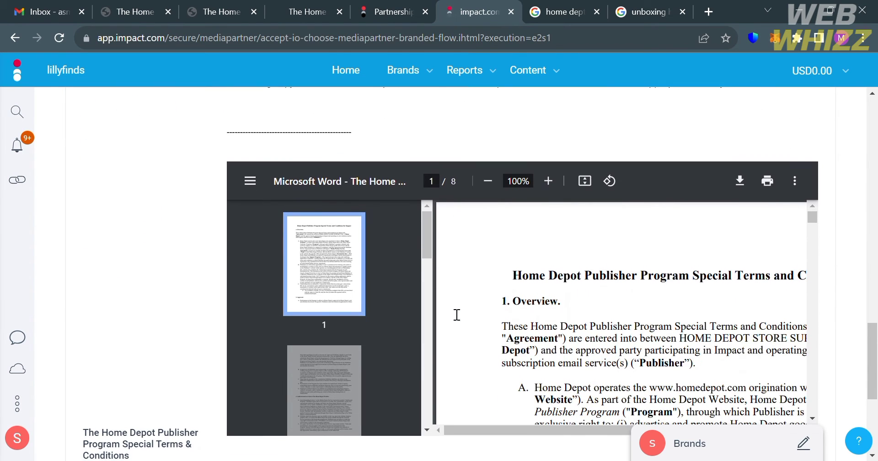
scroll(457, 315, "up", 5)
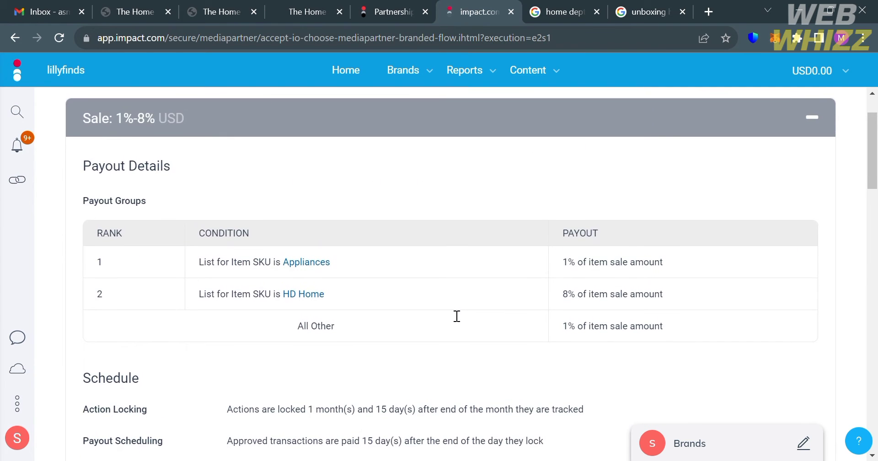
scroll(457, 316, "down", 12)
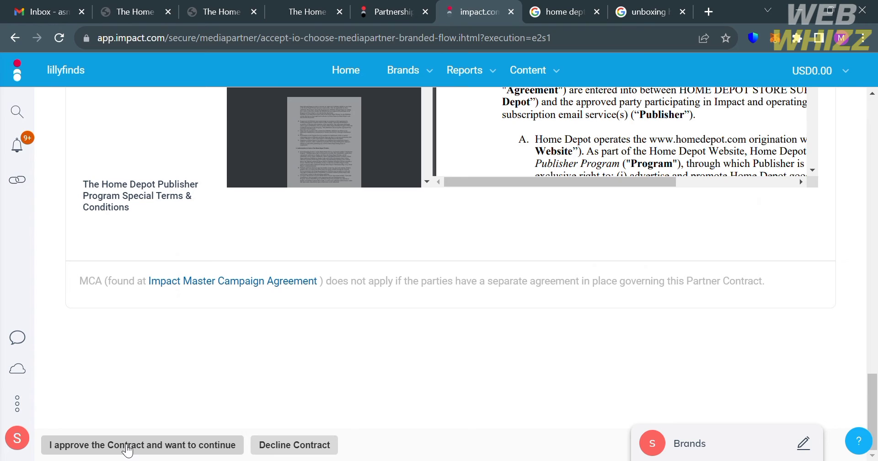
left_click(123, 447)
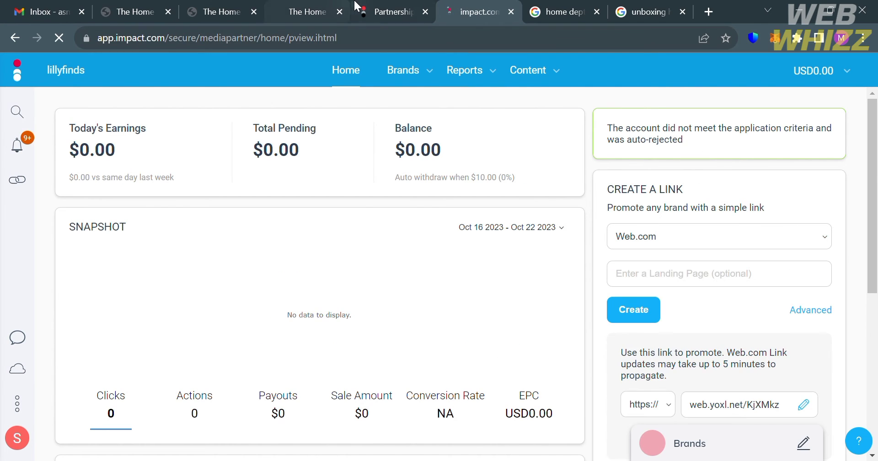
Return to The Home Depot application form and look over its company and User Information fields
left_click(315, 12)
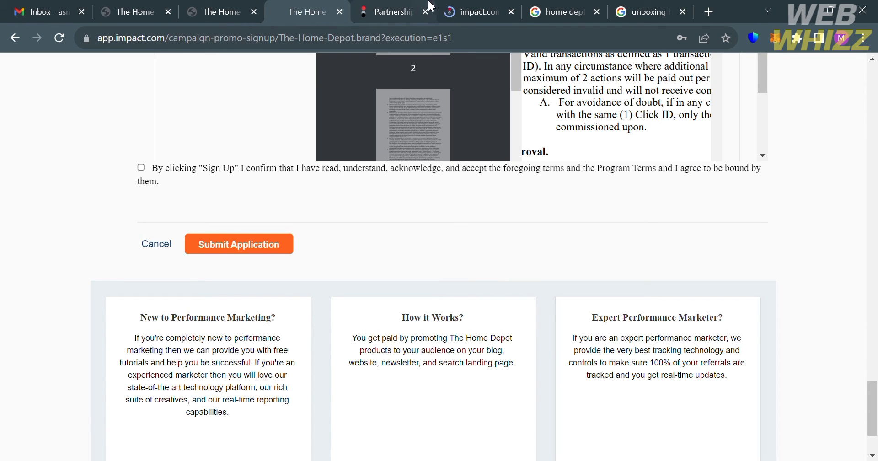
scroll(501, 251, "up", 15)
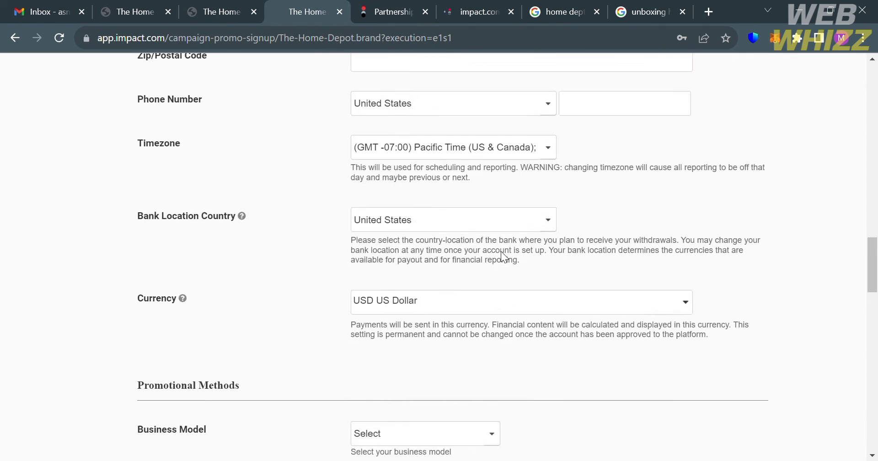
scroll(502, 254, "up", 15)
scroll(502, 254, "down", 7)
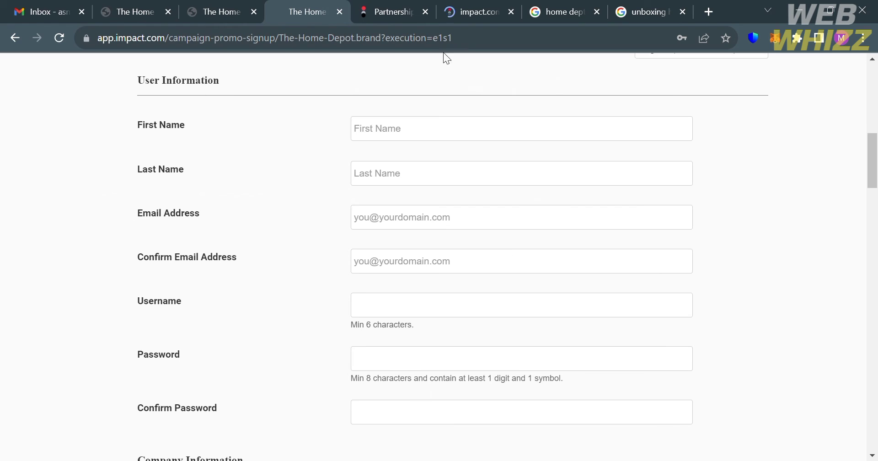
Switch back to the impact.com partner dashboard and examine the earnings, Snapshot and Create a Link sections
left_click(470, 6)
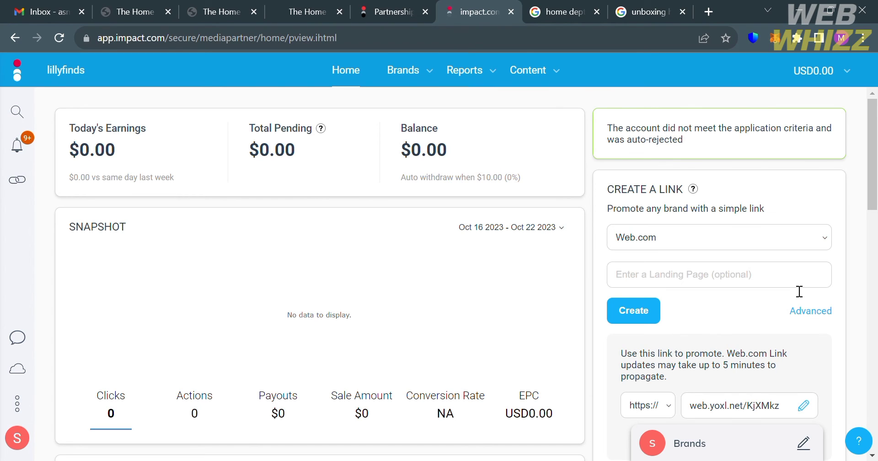
scroll(665, 263, "down", 3)
scroll(666, 264, "up", 2)
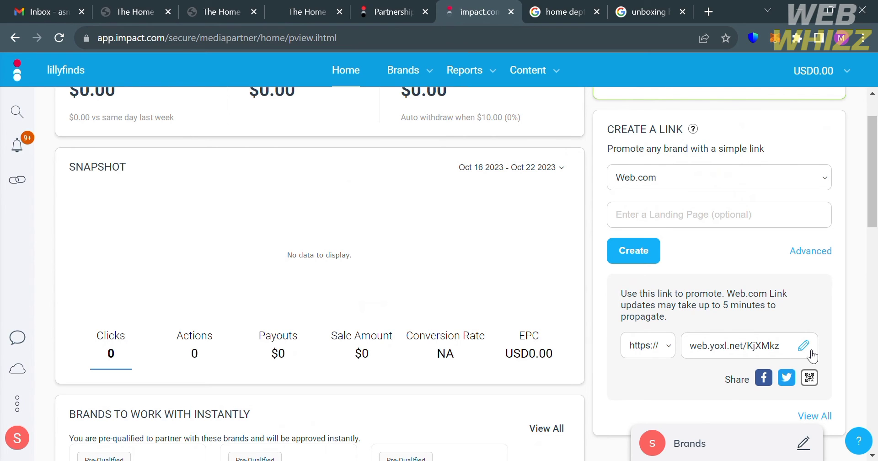
scroll(813, 356, "up", 1)
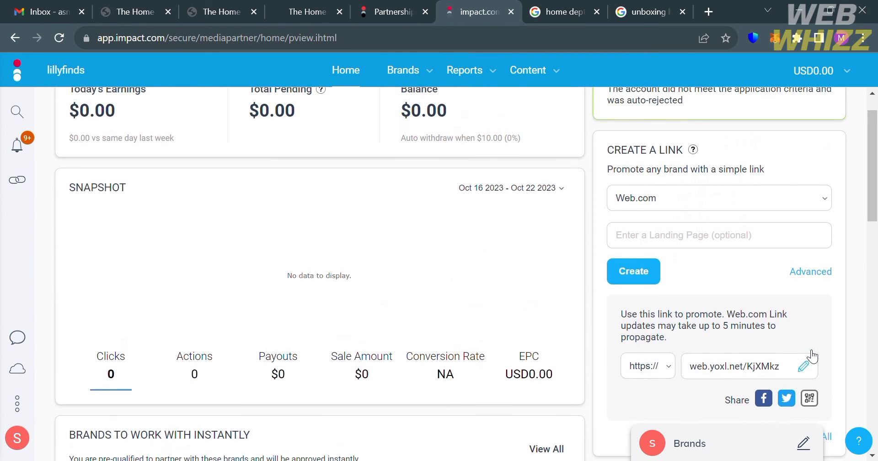
scroll(813, 355, "up", 1)
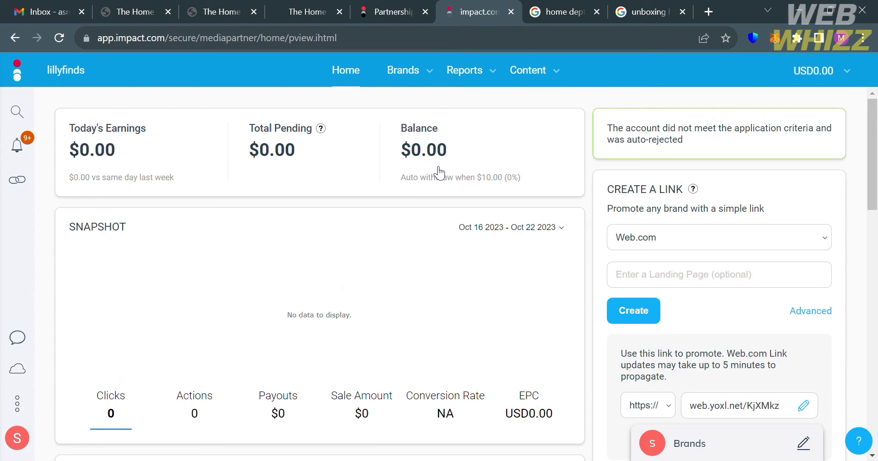
Look over the dashboard's brands available to promote and the available report types
scroll(383, 412, "down", 10)
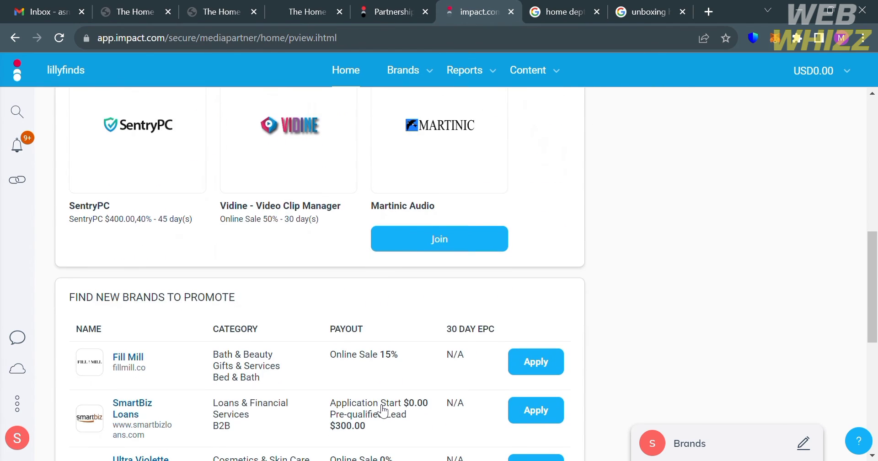
scroll(385, 412, "up", 10)
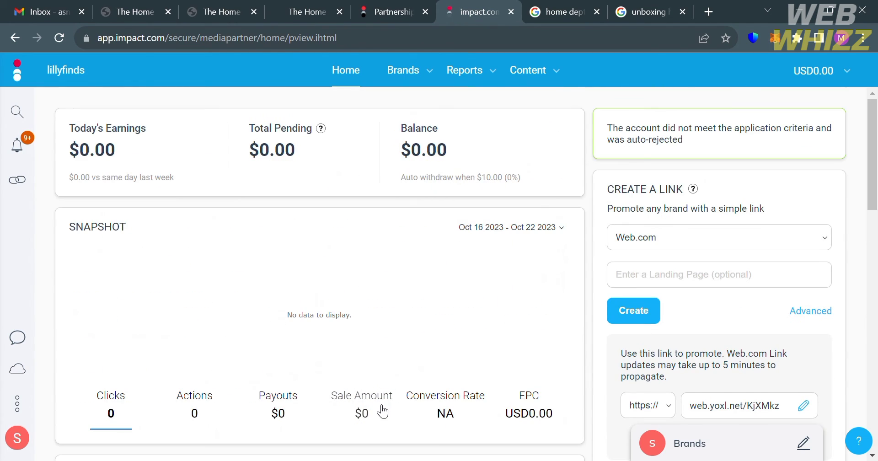
left_click(492, 84)
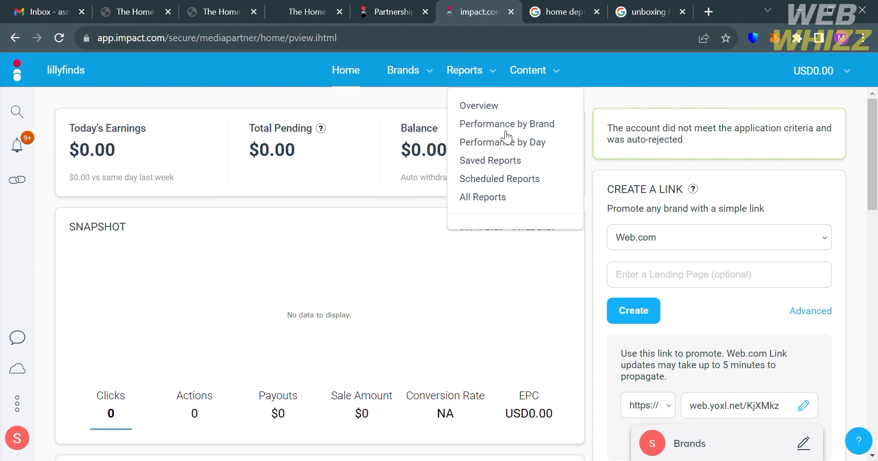
left_click(539, 273)
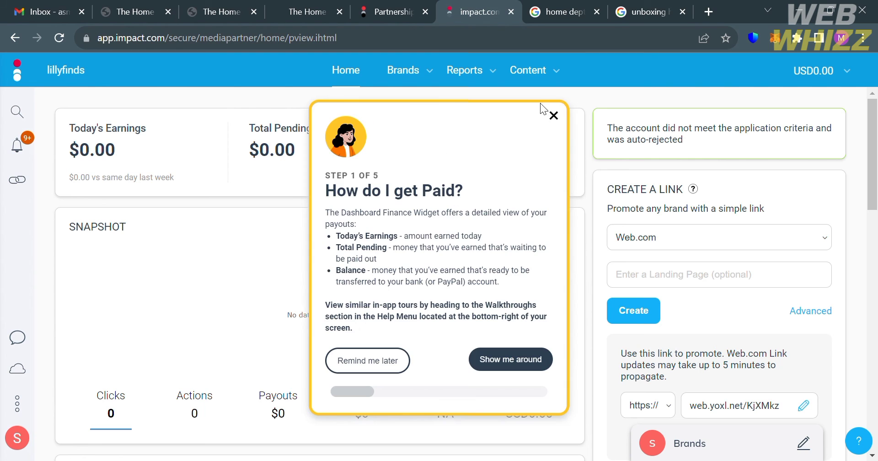
Switch to the Google video results for Home Depot products to buy and examine them for content ideas
key("ctrl+Tab")
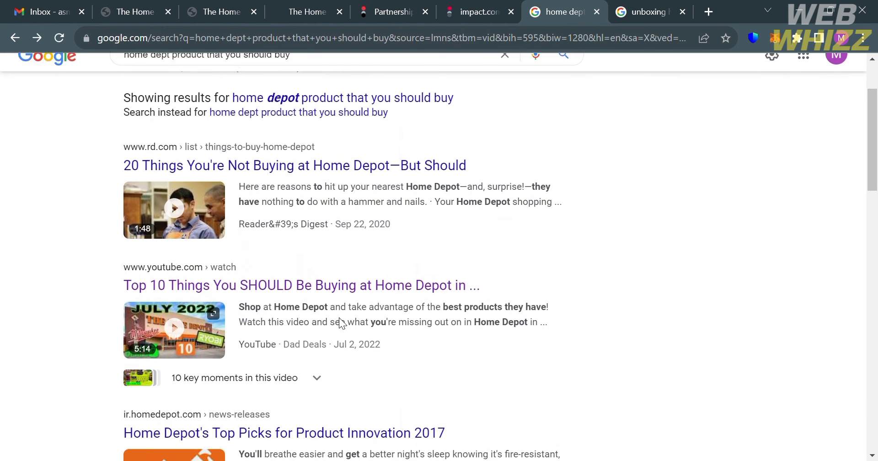
scroll(339, 317, "down", 1)
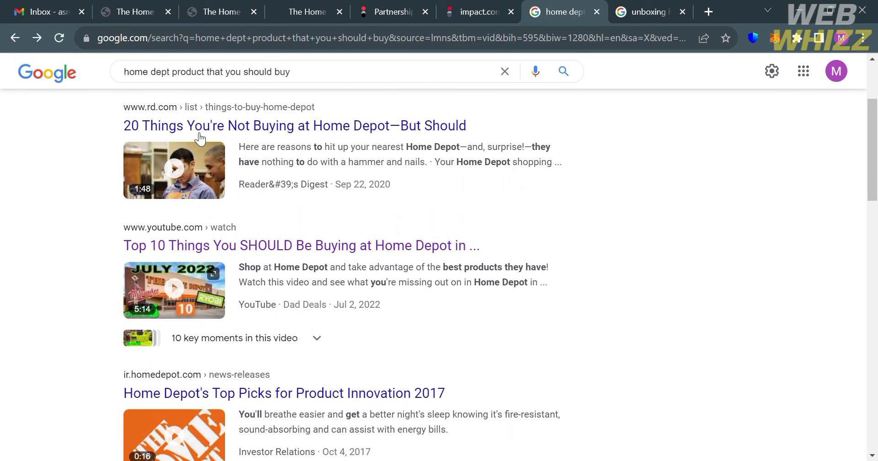
mouse_move(196, 265)
scroll(195, 265, "down", 1)
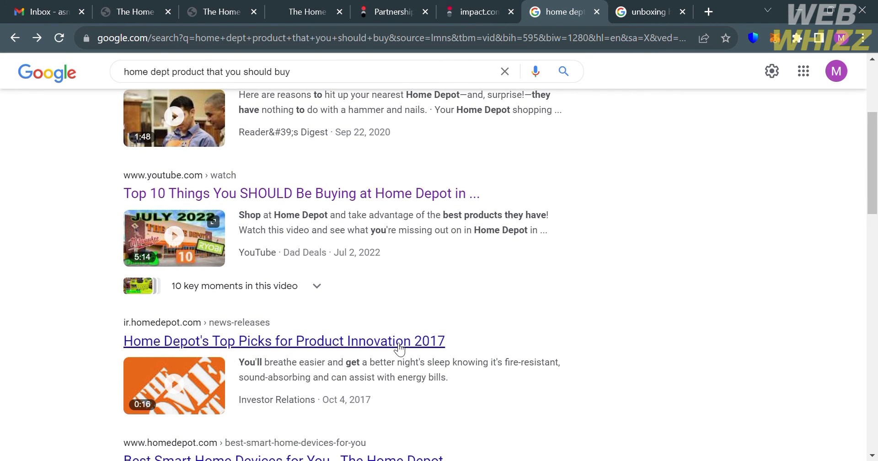
mouse_move(476, 365)
scroll(455, 369, "down", 2)
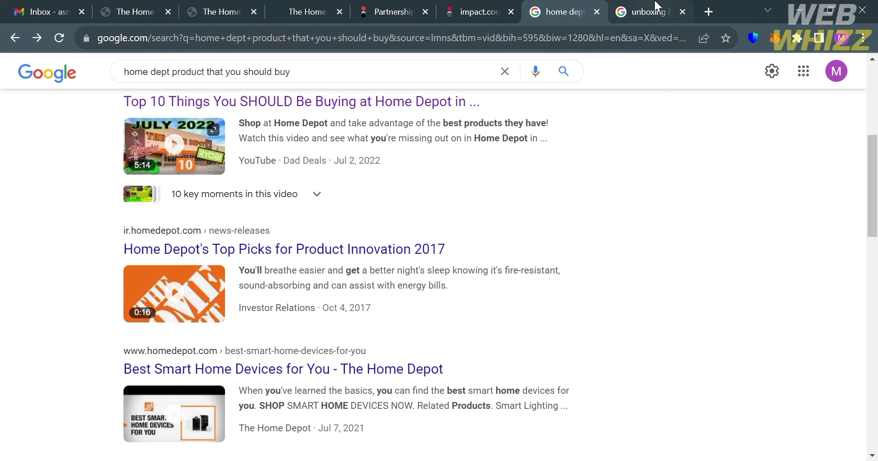
Examine the Google results for "unboxing home depot products" for content ideas and return to the video results on products to buy
left_click(638, 6)
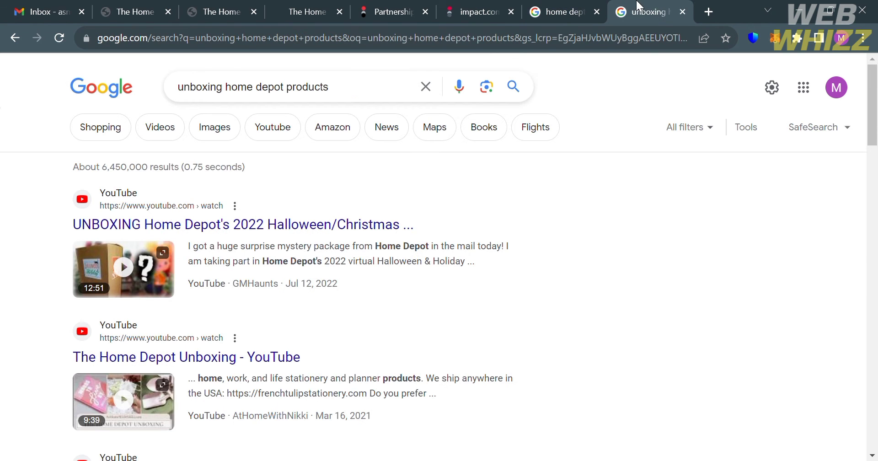
scroll(188, 300, "down", 2)
scroll(190, 303, "down", 1)
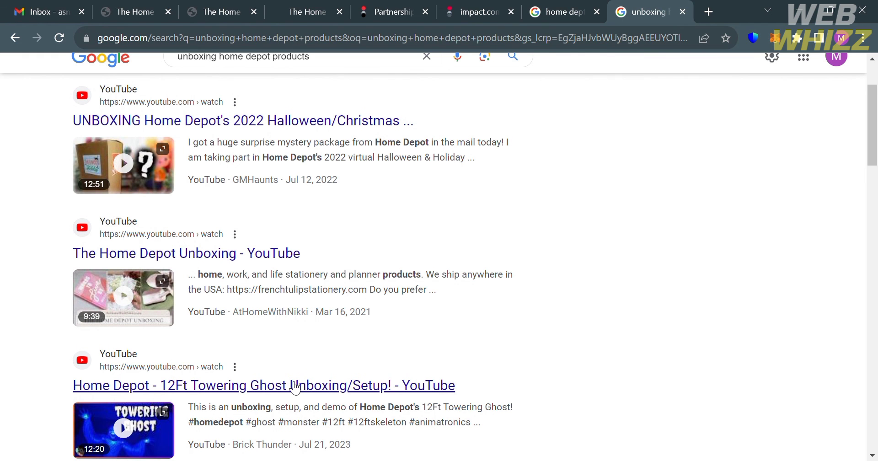
scroll(296, 387, "down", 6)
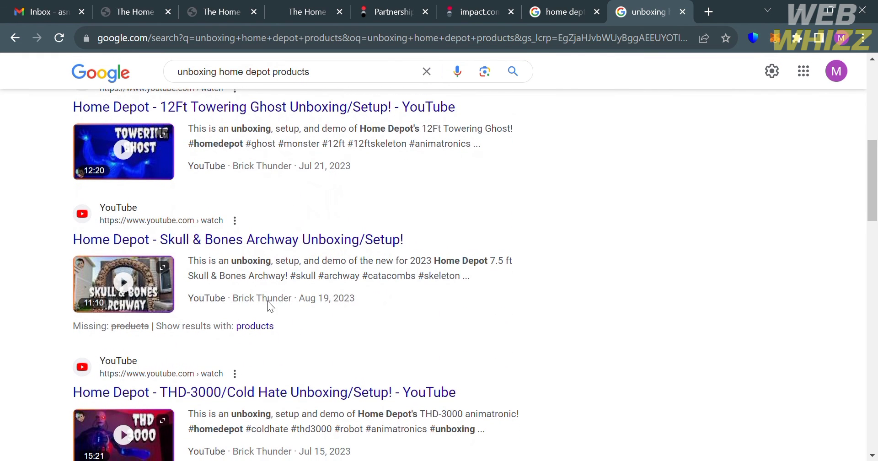
scroll(366, 320, "down", 3)
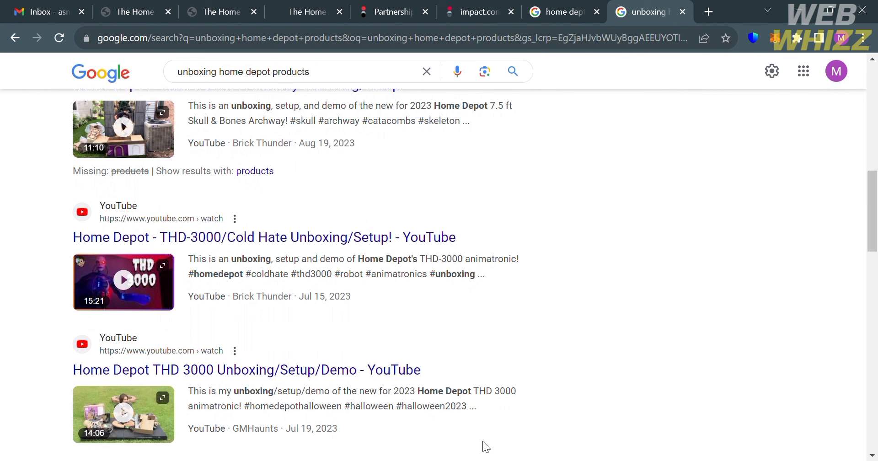
scroll(483, 447, "down", 5)
scroll(485, 446, "up", 10)
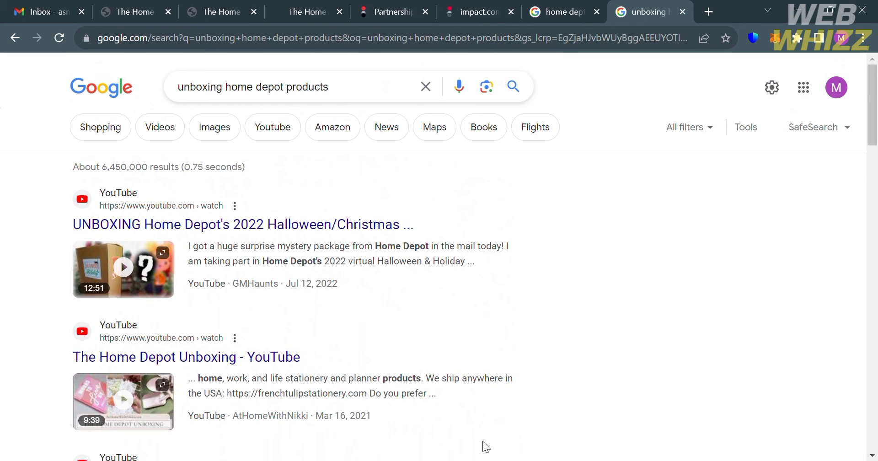
scroll(428, 310, "down", 1)
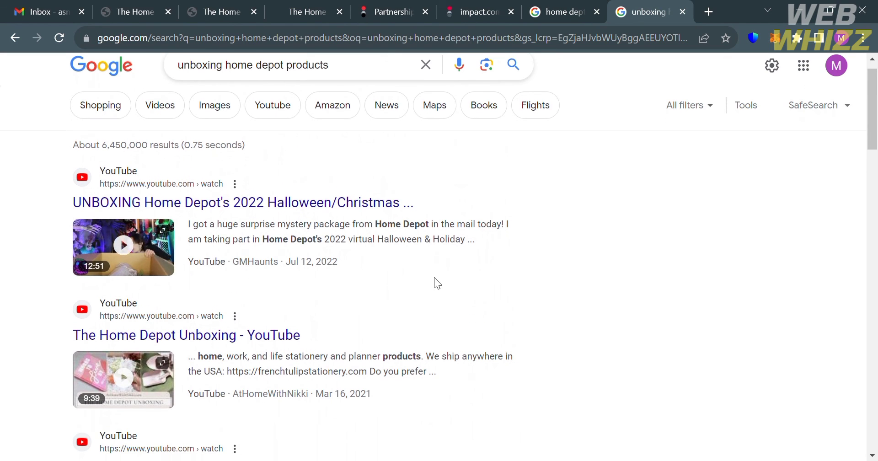
left_click(574, 7)
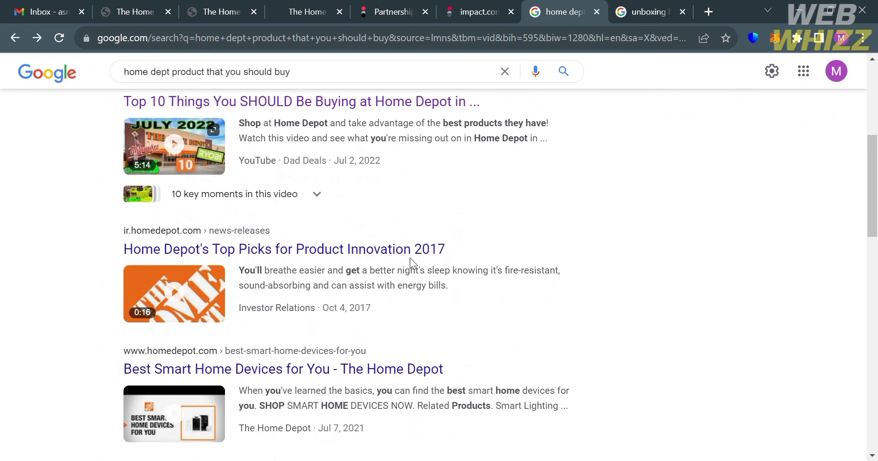